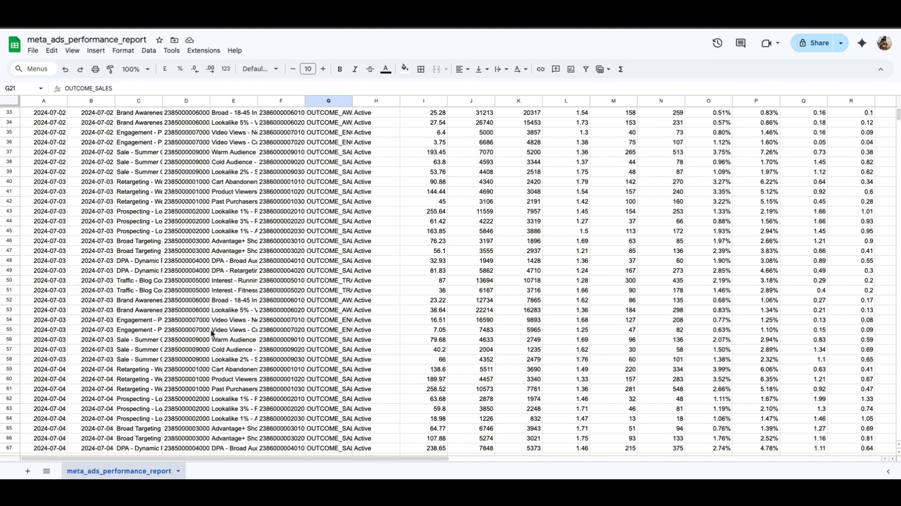
Look over the campaign rows from the start of the meta_ads_performance_report sheet
scroll(211, 344, up, 10)
click(183, 181)
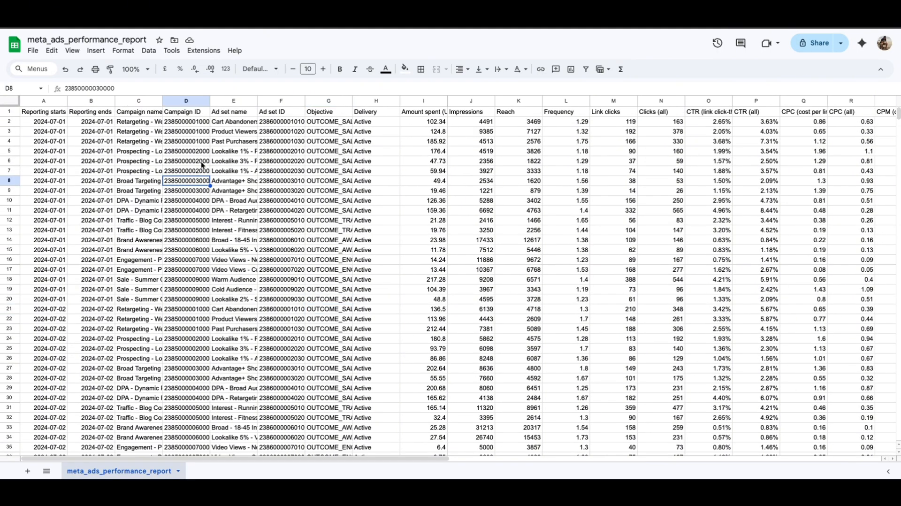
drag(141, 131, 678, 402)
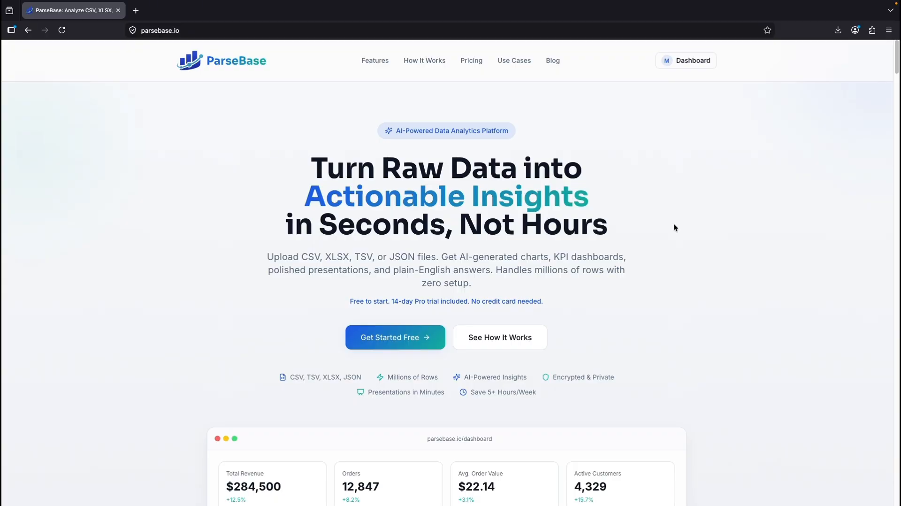
Examine the ParseBase home page, from its introduction and sample dashboard to the platform feature descriptions
scroll(674, 228, down, 1)
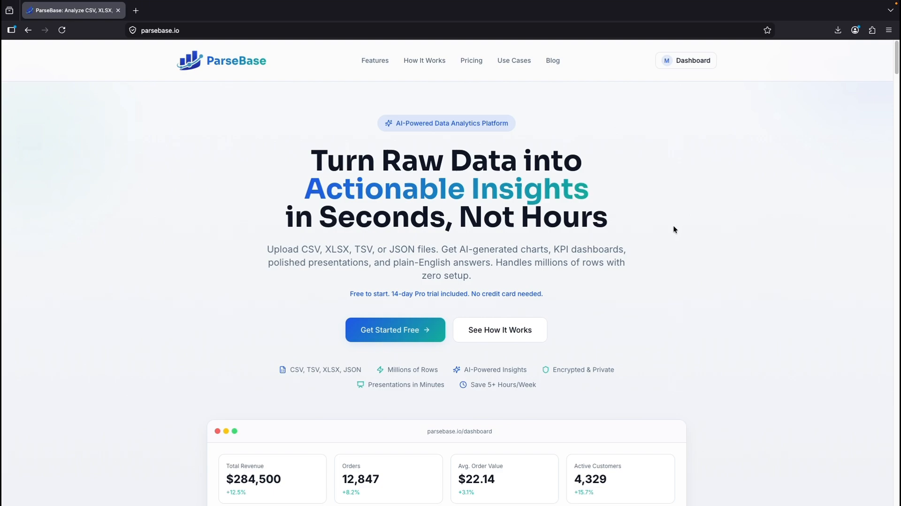
scroll(674, 229, down, 1)
scroll(673, 230, up, 1)
scroll(637, 220, down, 2)
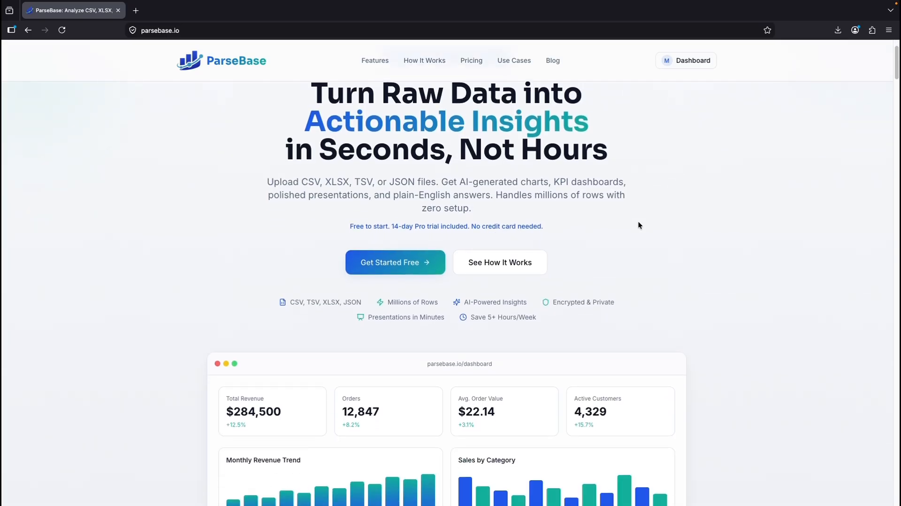
scroll(636, 223, down, 3)
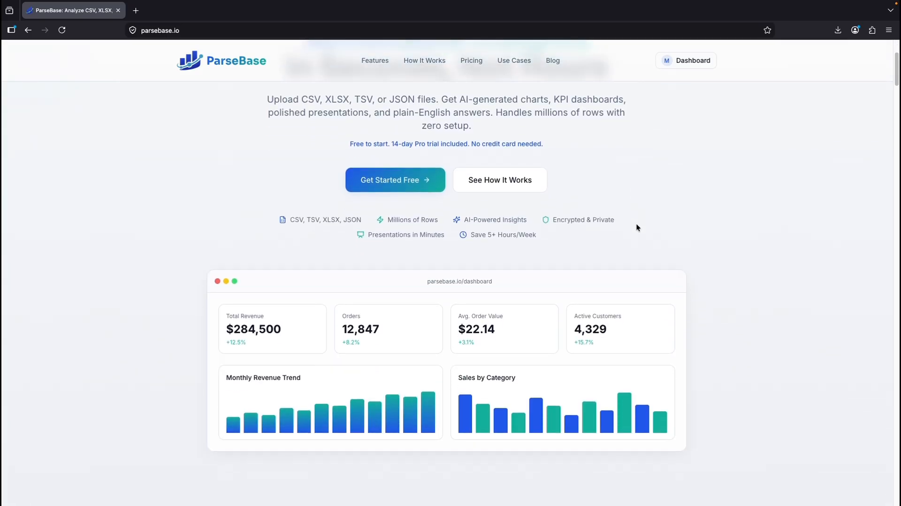
scroll(638, 230, down, 5)
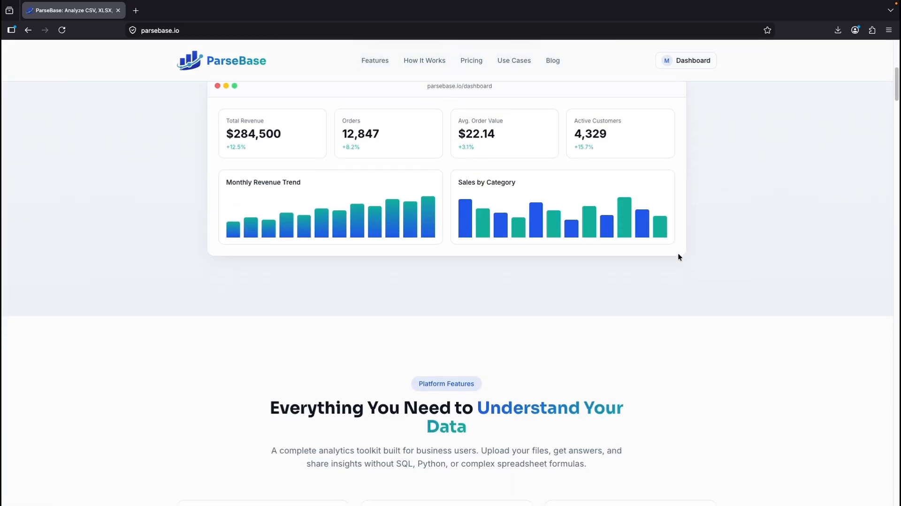
scroll(677, 257, down, 6)
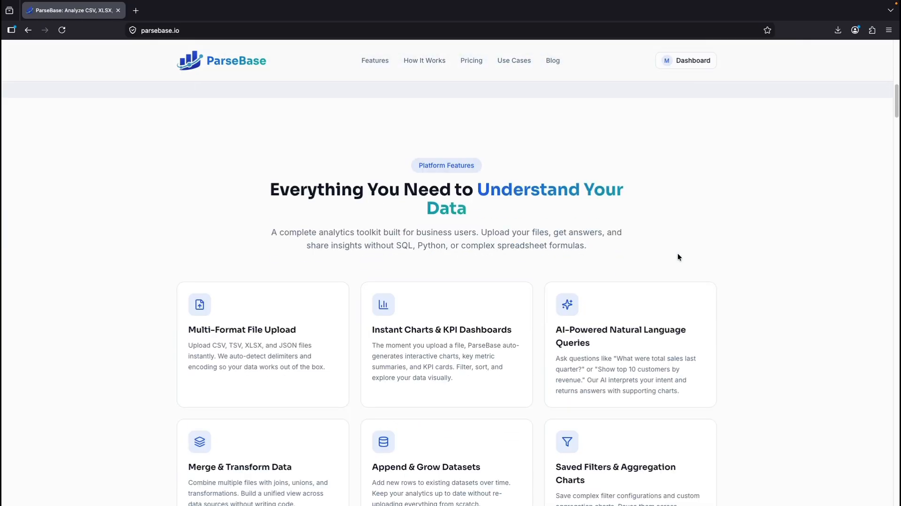
scroll(677, 256, down, 2)
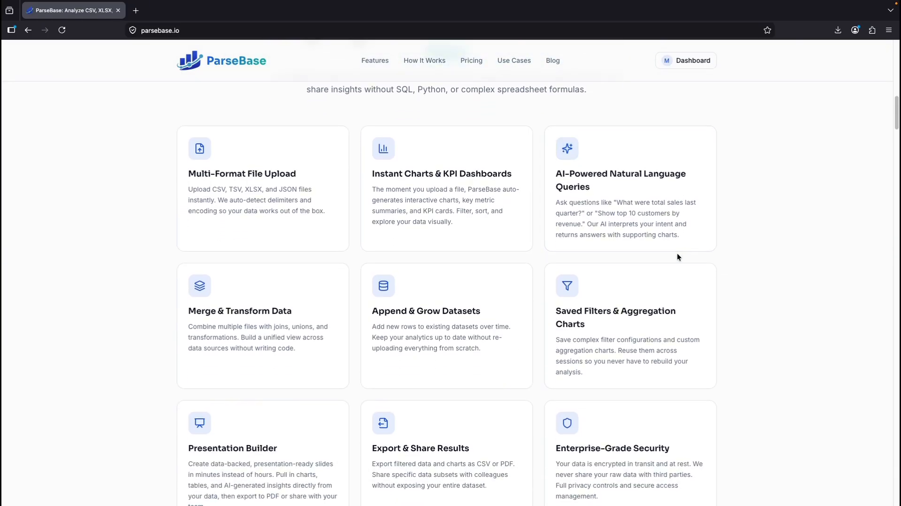
scroll(677, 256, down, 1)
Go to the ParseBase dashboard and upload meta_ads_performance_report.csv and google_ads_campaign_report.csv
click(698, 61)
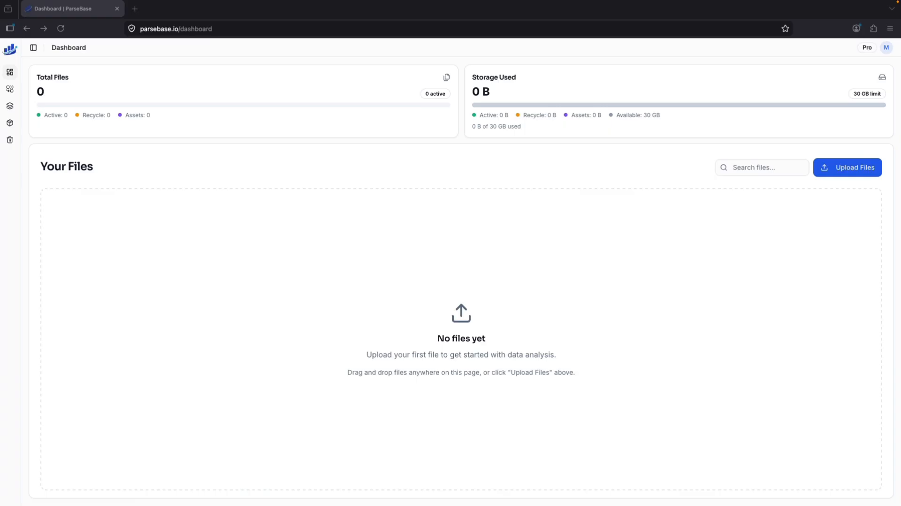
drag(2, 134, 308, 248)
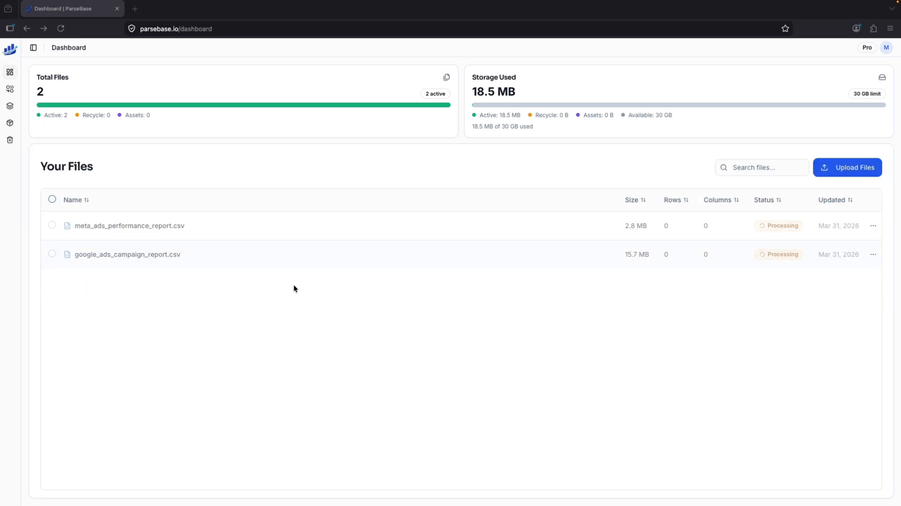
Open the insights of google_ads_campaign_report.csv and review the key metrics for cost per conversion, conversion value, ad spend and ROAS
click(123, 254)
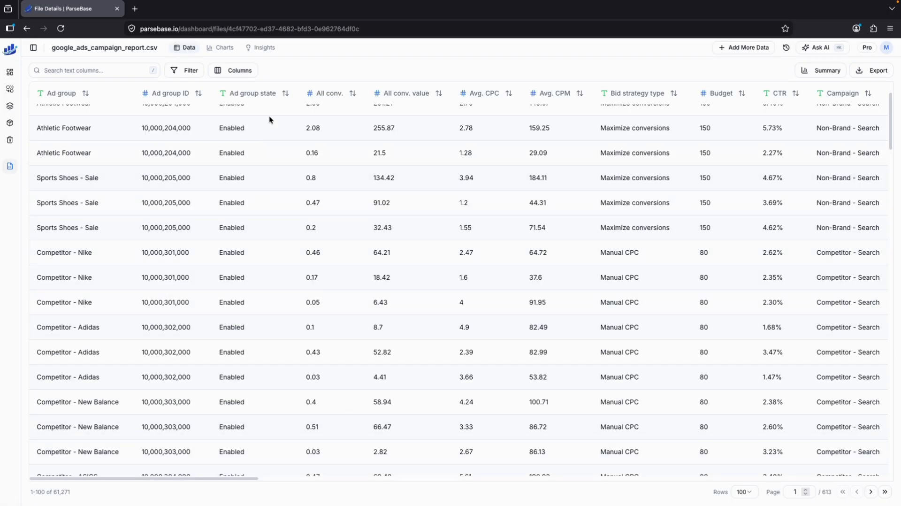
click(261, 48)
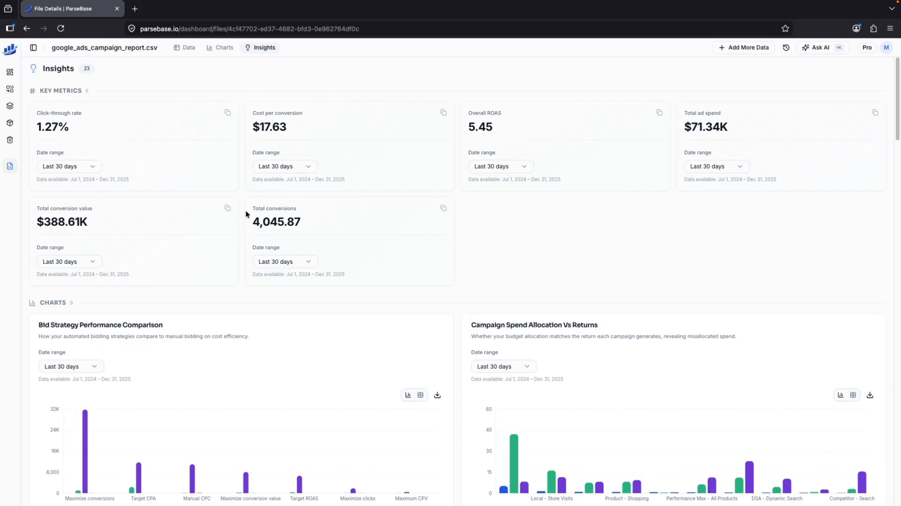
drag(252, 113, 304, 114)
drag(93, 208, 36, 212)
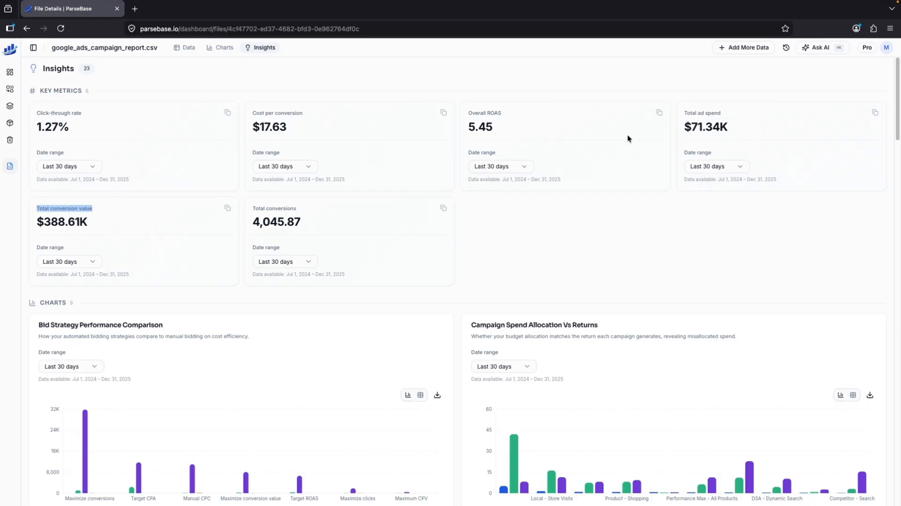
drag(721, 114, 676, 116)
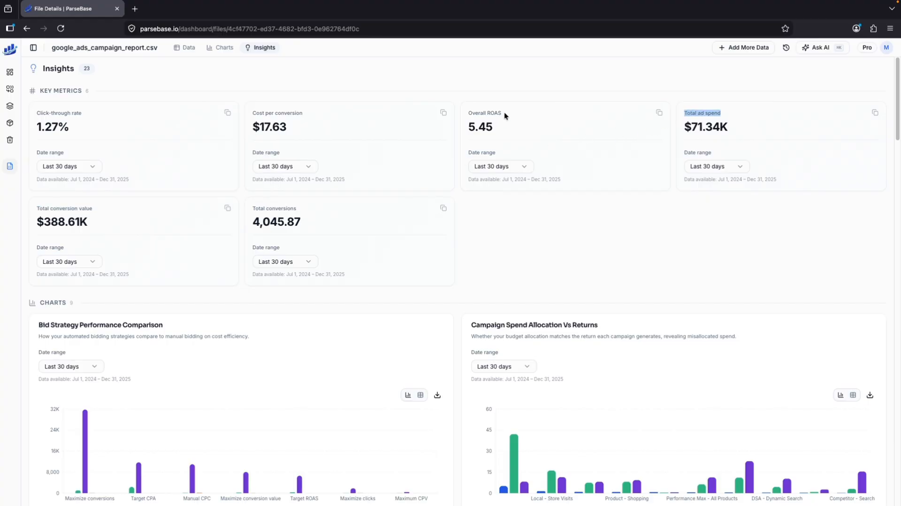
drag(504, 113, 468, 113)
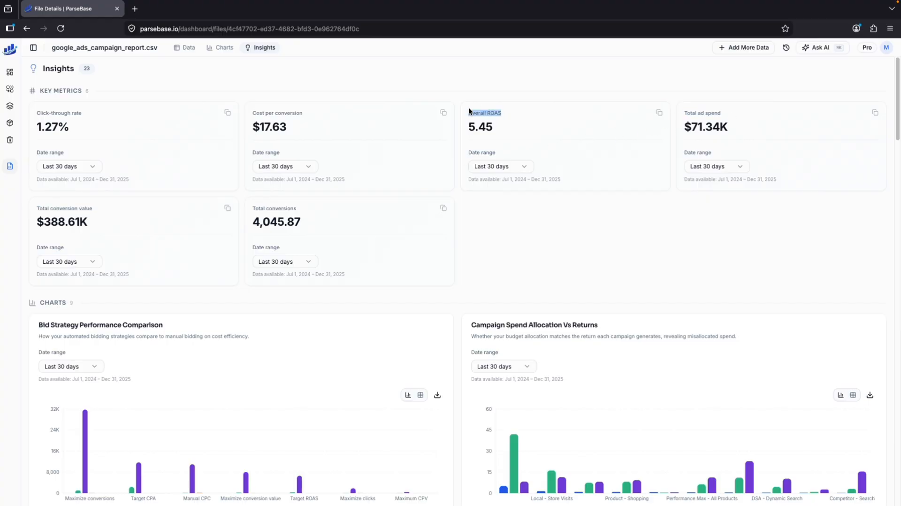
Set the date range of the Total conversions metric to All time and of Overall ROAS to Last 90 days
click(292, 263)
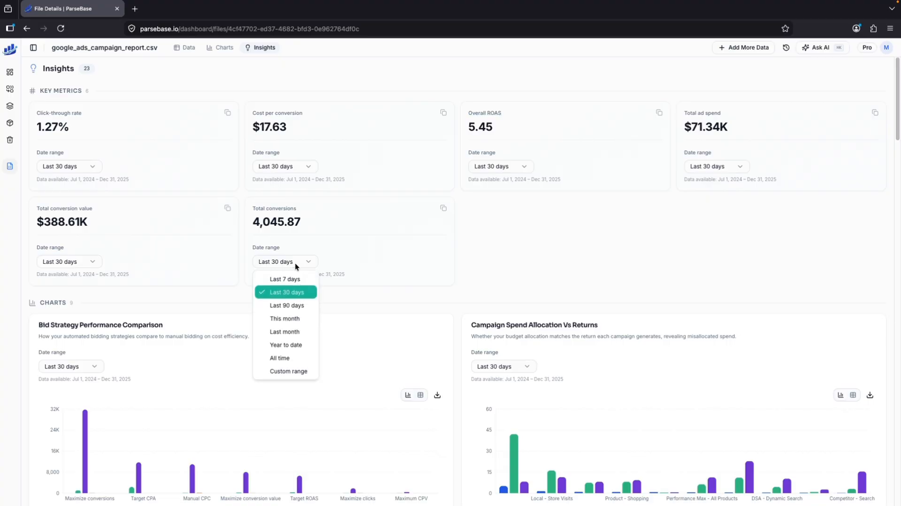
click(286, 355)
click(496, 166)
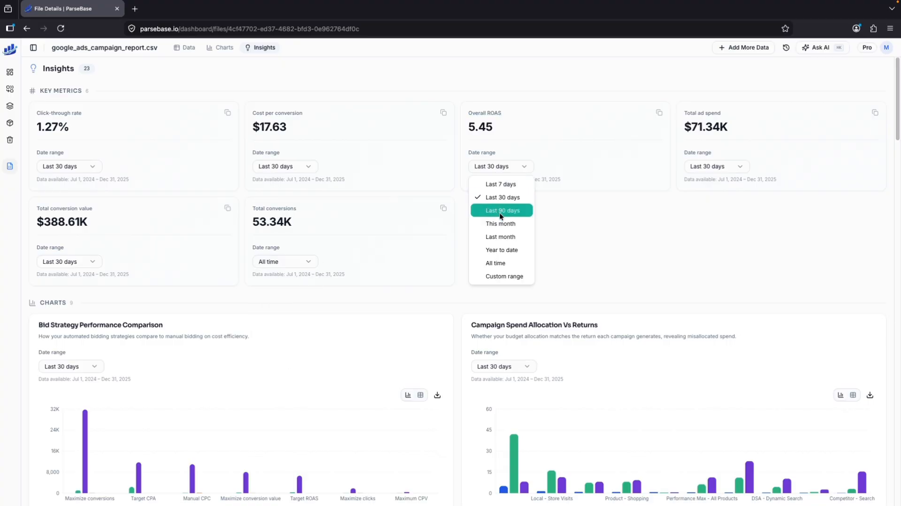
click(498, 211)
Inspect the Bid Strategy Performance Comparison, switching between its table and chart views and leaving it as a chart
scroll(293, 218, down, 2)
scroll(135, 277, down, 1)
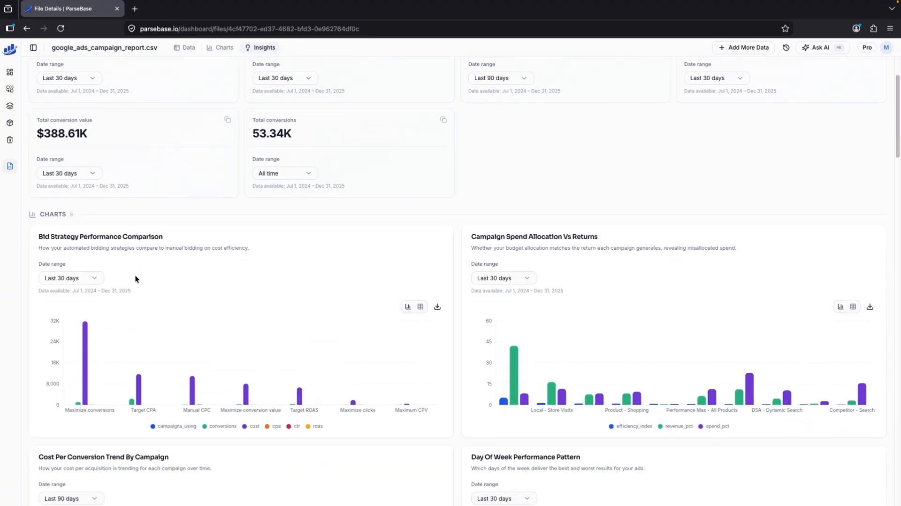
drag(38, 212, 163, 215)
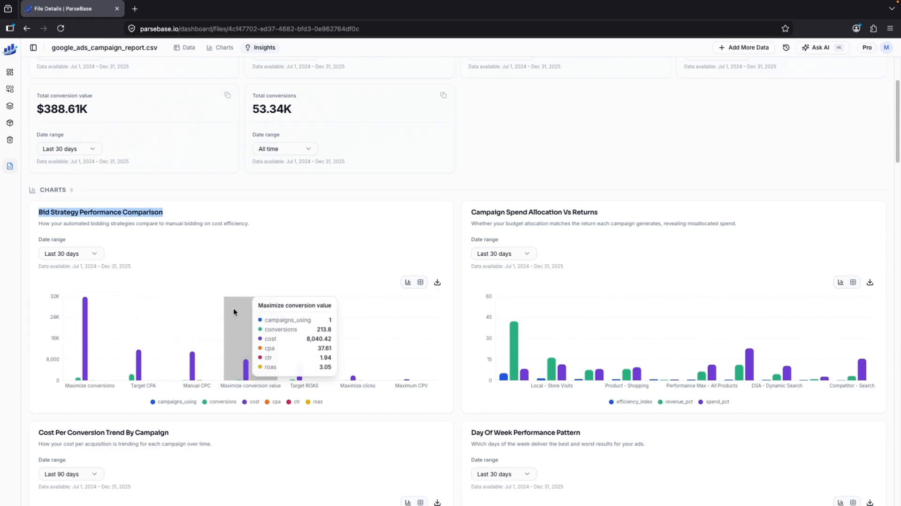
scroll(445, 288, down, 3)
click(420, 169)
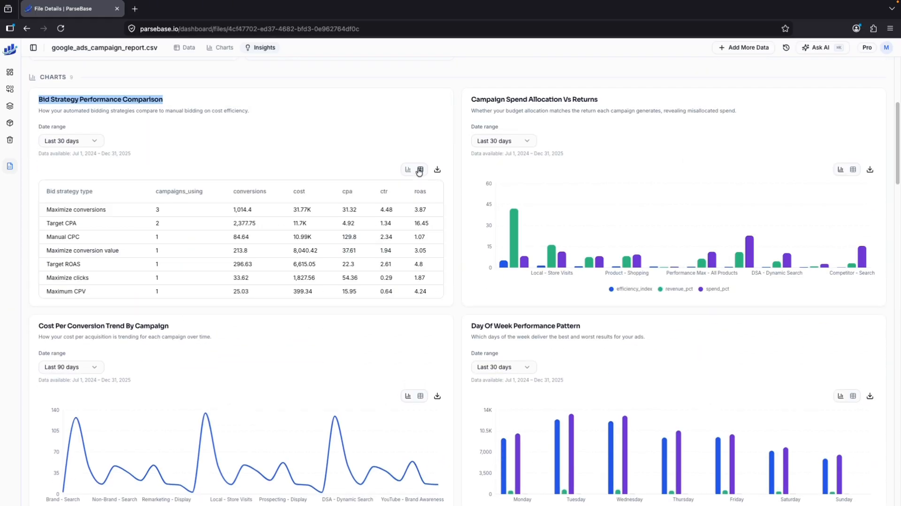
click(407, 169)
click(419, 169)
click(408, 170)
Check the export options of the Cost Per Conversion Trend By Campaign chart without exporting it
scroll(486, 344, down, 1)
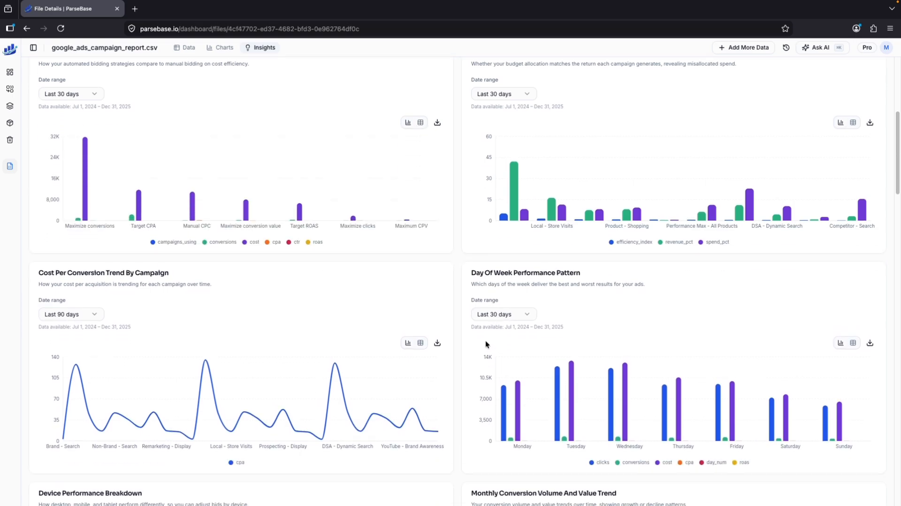
click(437, 343)
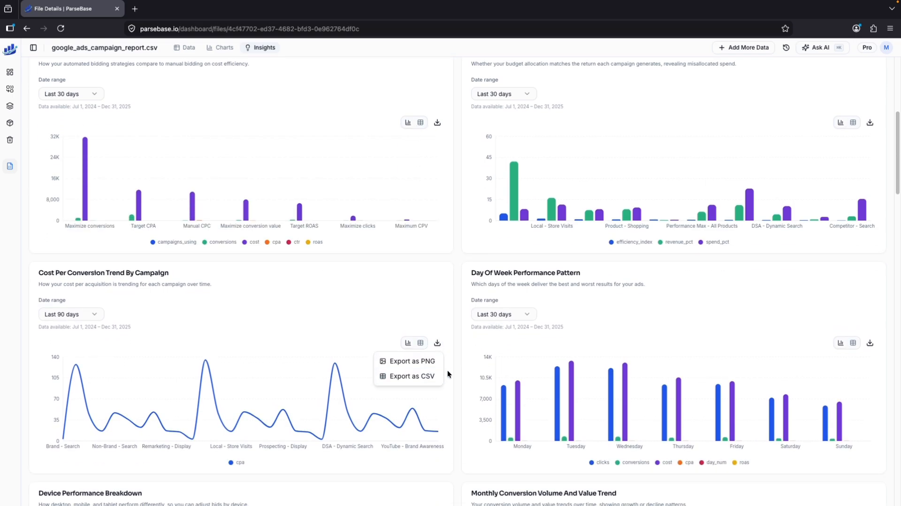
click(415, 288)
Examine the remaining insight charts and the Data & Details tables on ad groups, budget utilization and campaign performance
scroll(435, 291, down, 8)
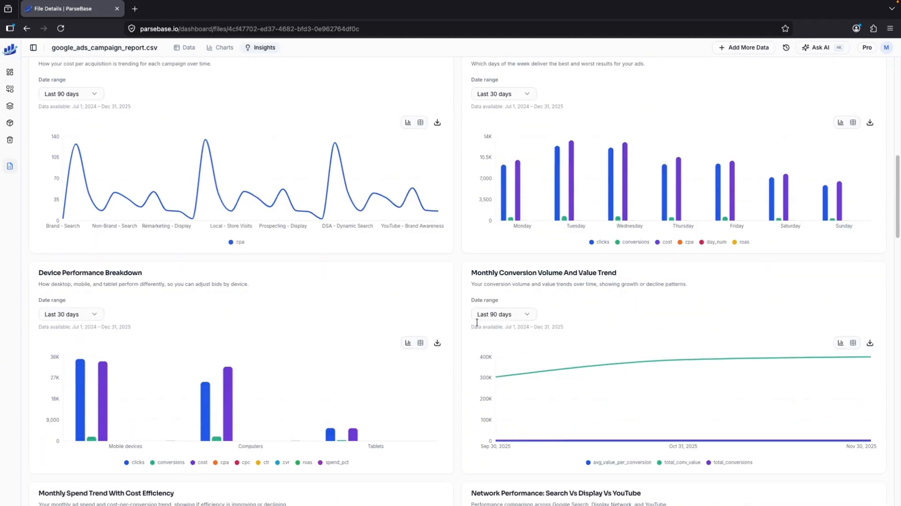
scroll(477, 324, down, 3)
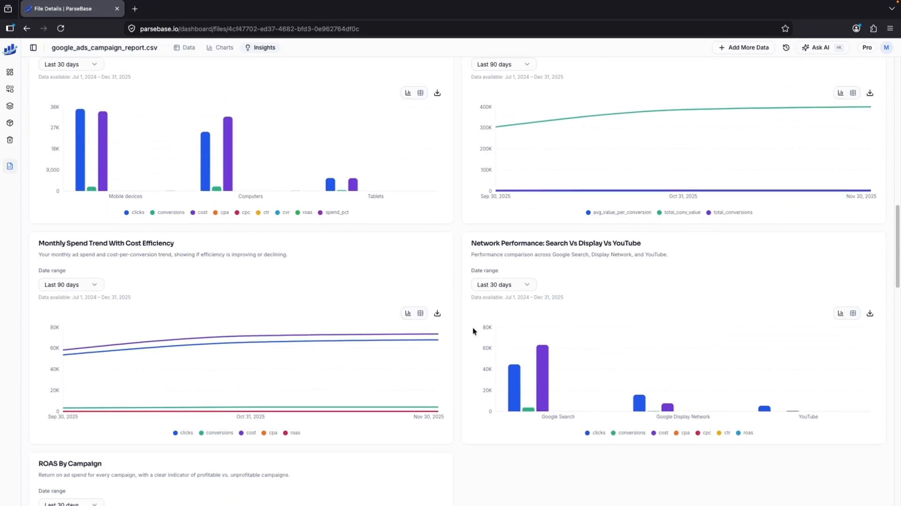
scroll(472, 327, down, 6)
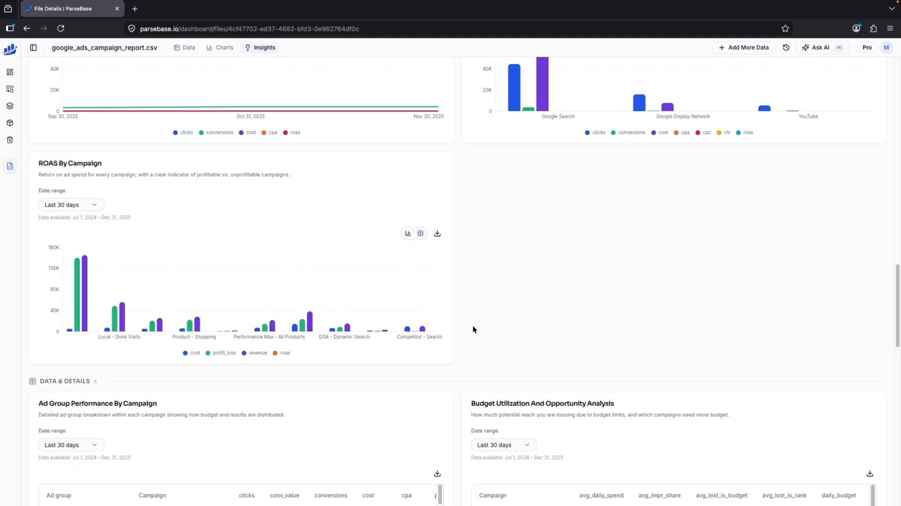
scroll(472, 325, down, 3)
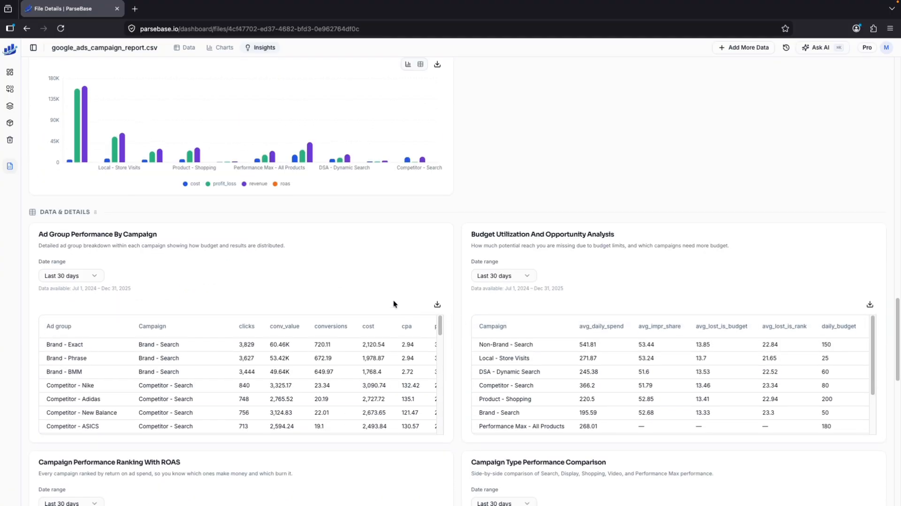
scroll(393, 303, down, 2)
scroll(394, 305, down, 4)
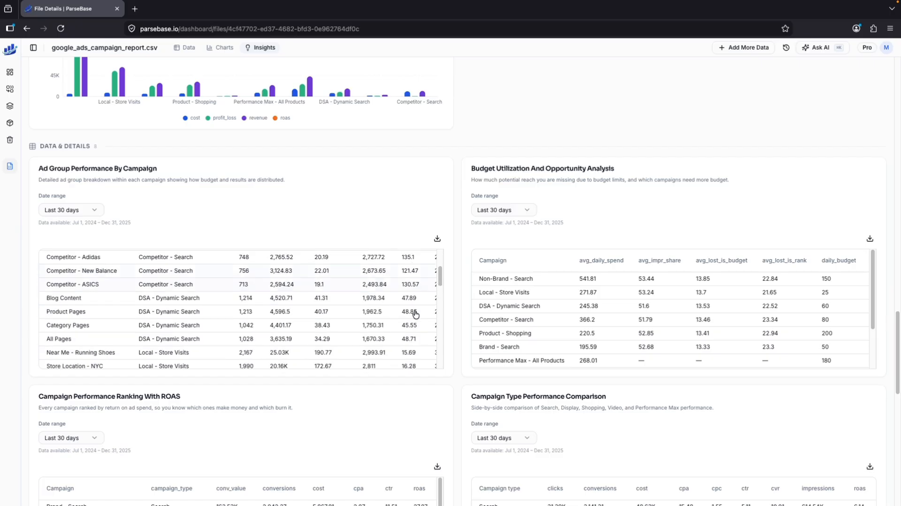
scroll(380, 399, down, 5)
scroll(486, 413, down, 5)
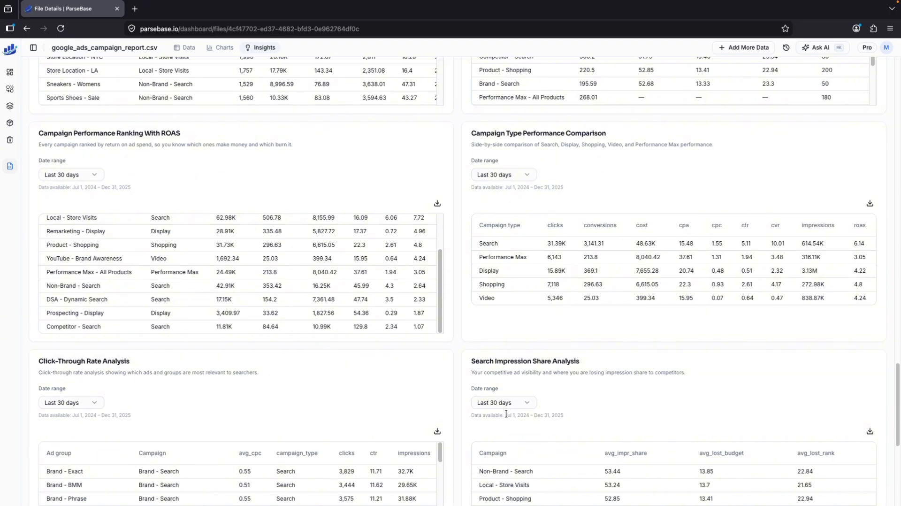
scroll(506, 416, down, 3)
Review the Wasted Spend, Click-Through Rate Analysis, Search Impression Share Analysis and Top And Bottom Performing Ad Groups sections
drag(615, 346, 462, 347)
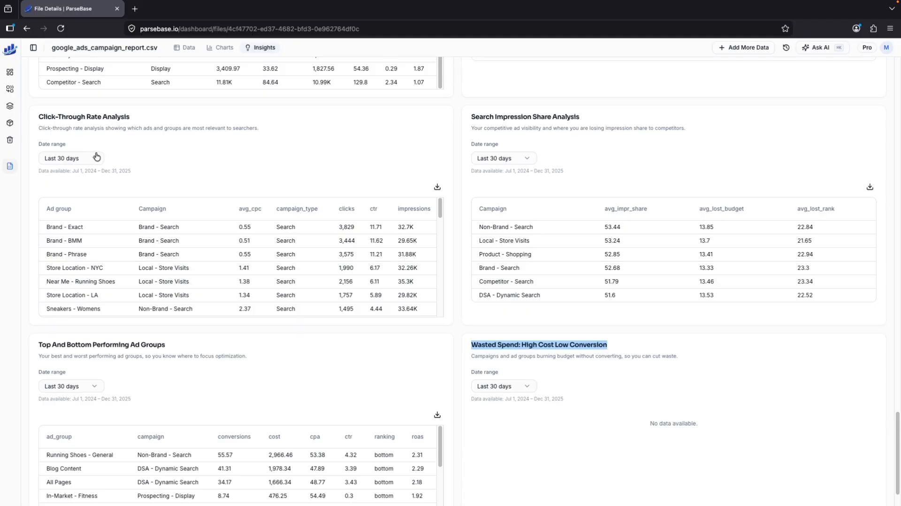
drag(32, 114, 135, 122)
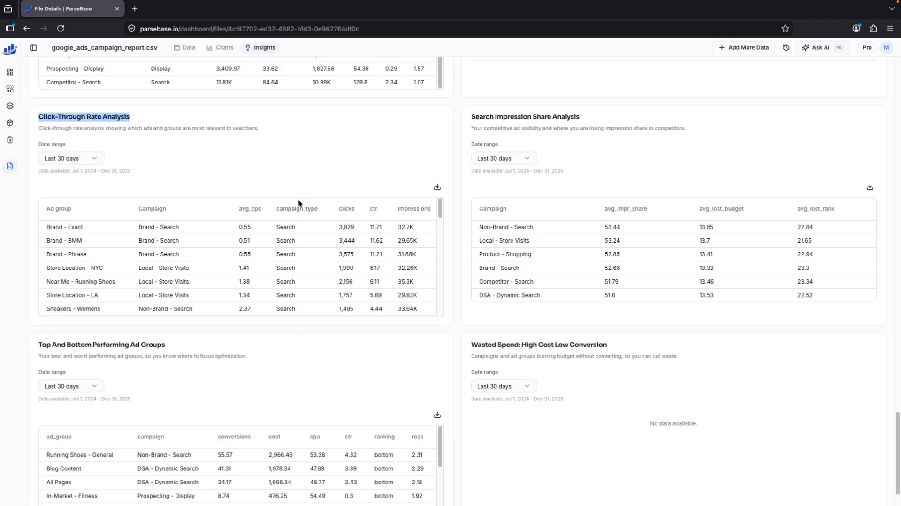
drag(586, 117, 466, 117)
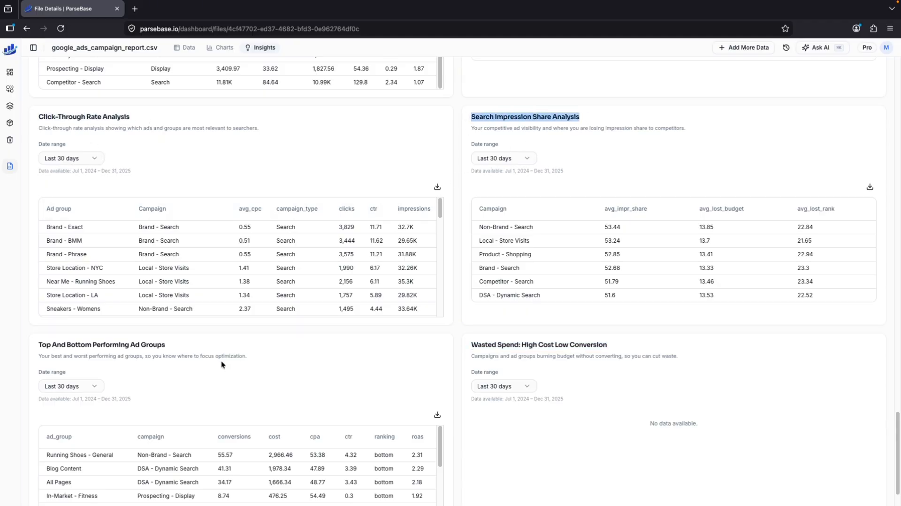
scroll(229, 359, down, 1)
scroll(126, 227, down, 3)
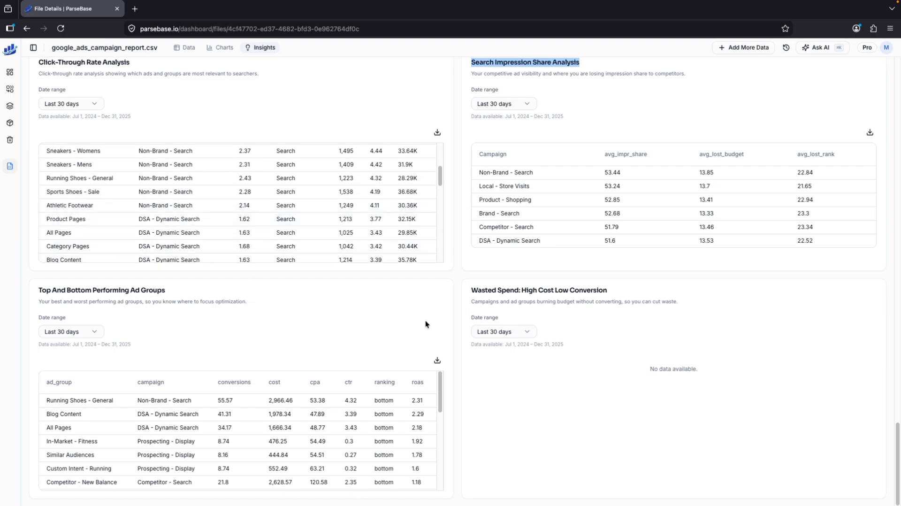
scroll(425, 320, down, 10)
Return to the list of uploaded files and open meta_ads_performance_report.csv
scroll(423, 316, up, 20)
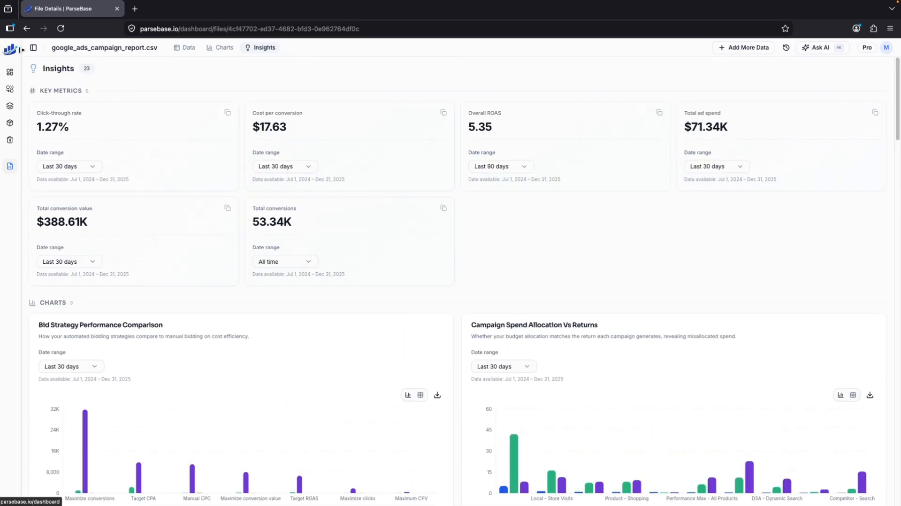
click(11, 53)
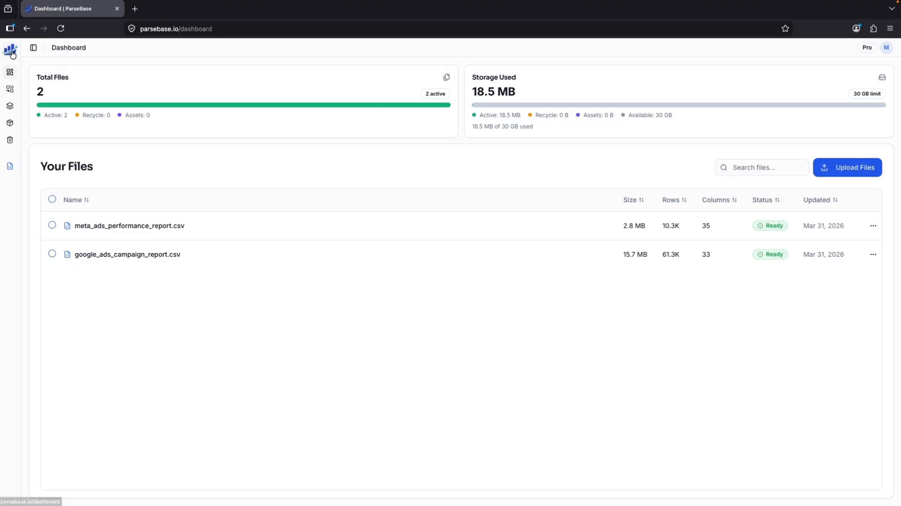
click(131, 227)
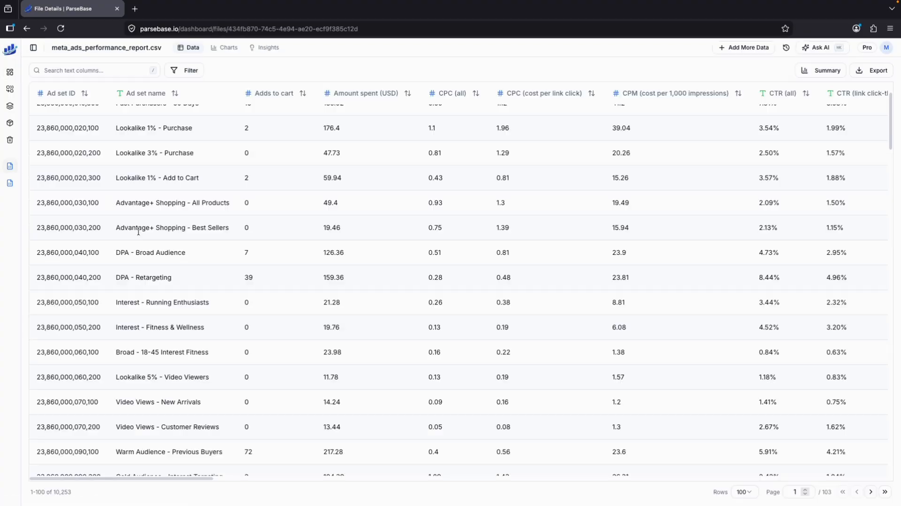
Open the Meta Ads file's insights, set Total purchase value to All time and change the Average frequency date range
click(261, 49)
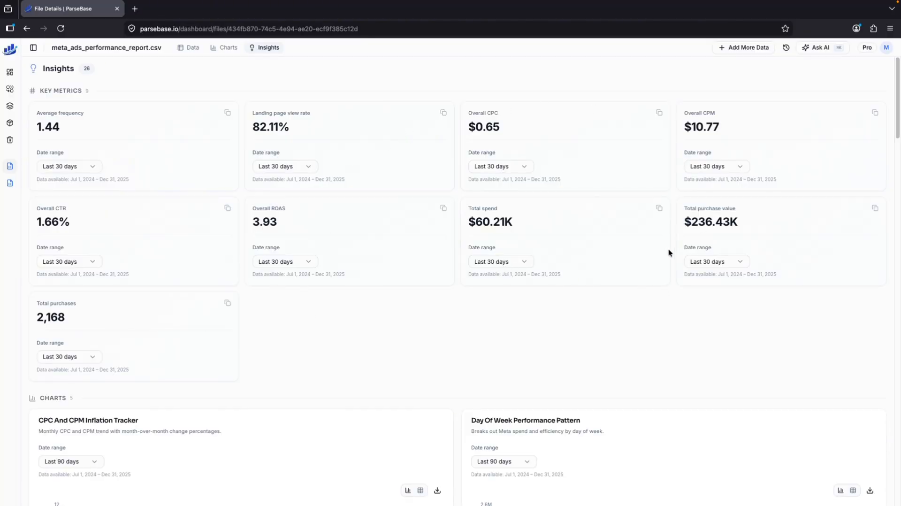
click(708, 262)
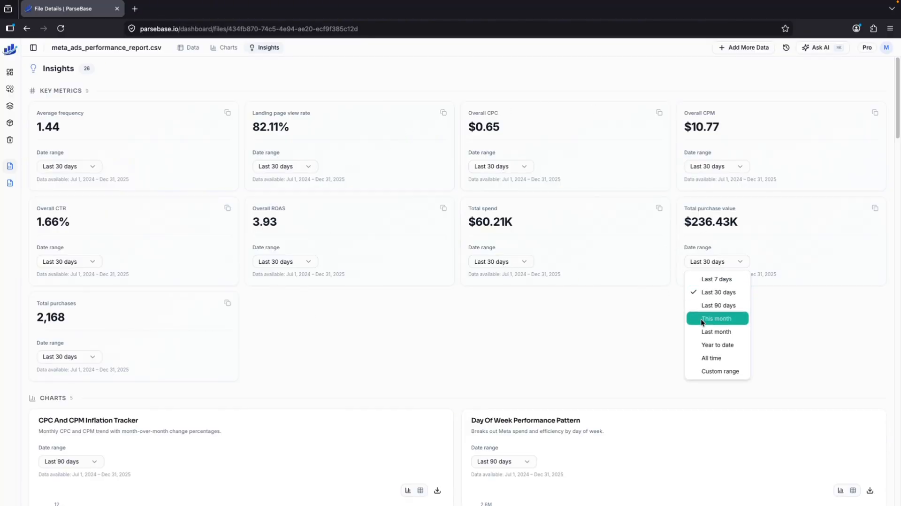
click(704, 359)
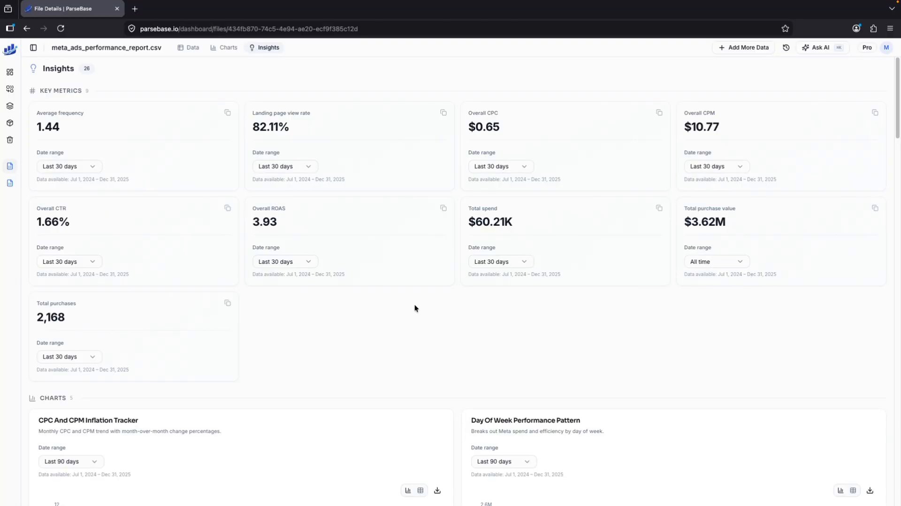
click(66, 168)
click(69, 255)
Examine the Meta Ads insight charts, from the CPC And CPM Inflation Tracker and its date ranges to Purchase ROAS Trend By Campaign
scroll(337, 303, down, 5)
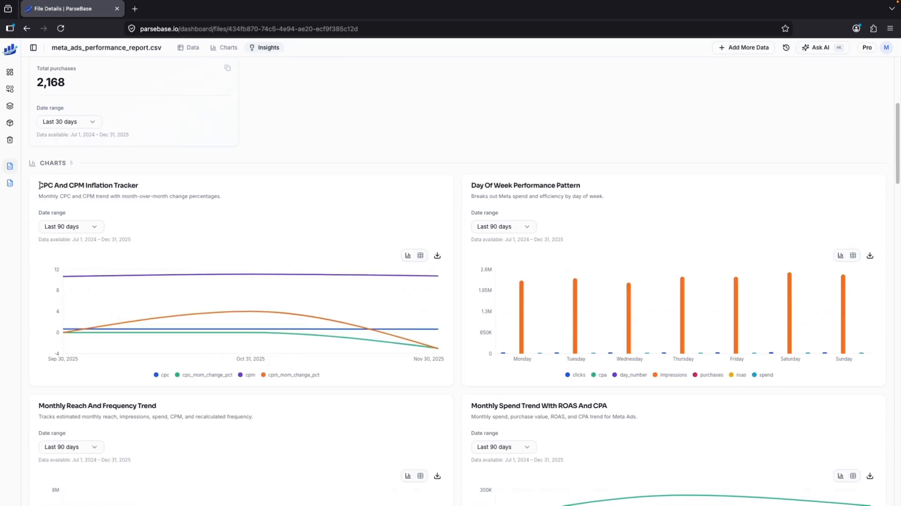
drag(39, 184, 147, 190)
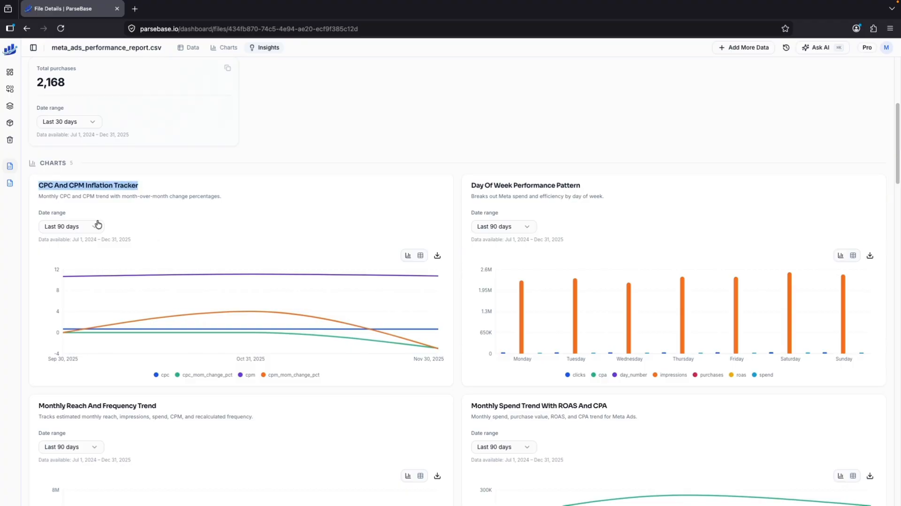
click(82, 227)
click(188, 217)
scroll(187, 217, down, 5)
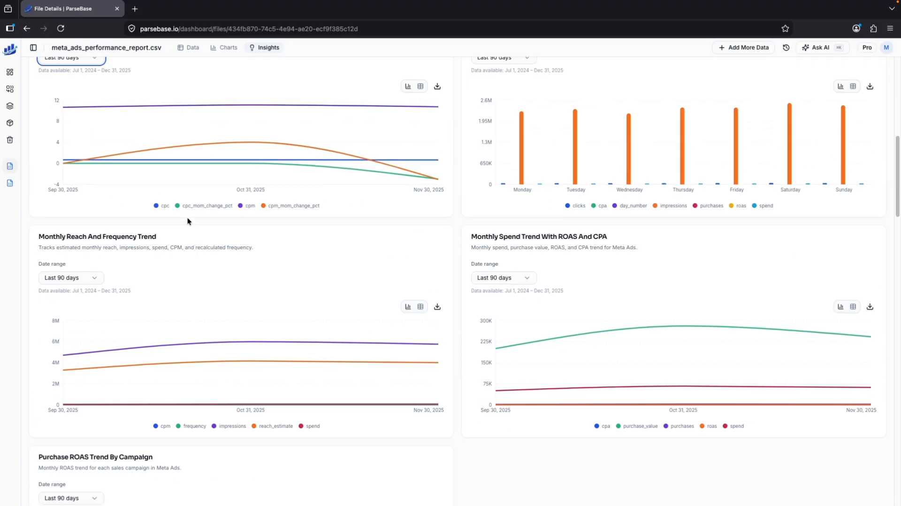
scroll(195, 242, down, 6)
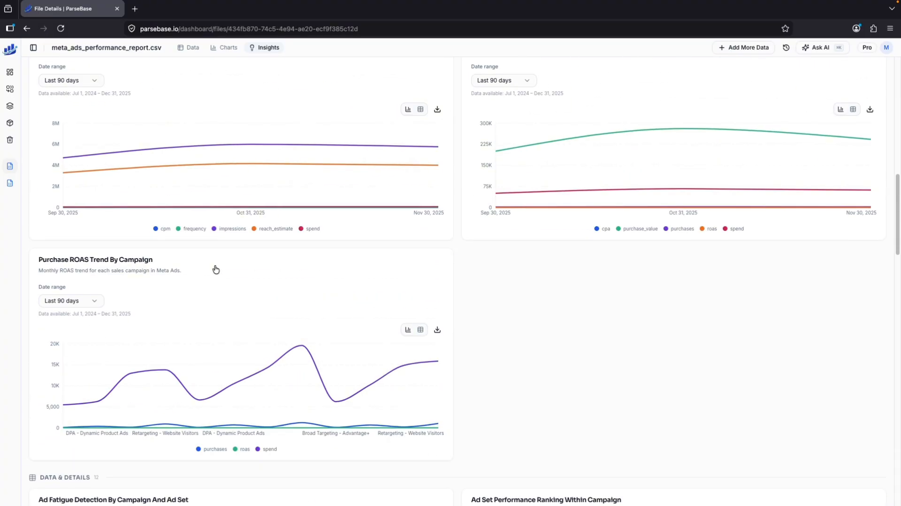
Review the Meta Ads Data & Details tables on ad sets, campaign objectives, spend allocation, cost per person reached and low quality creatives
scroll(206, 350, down, 2)
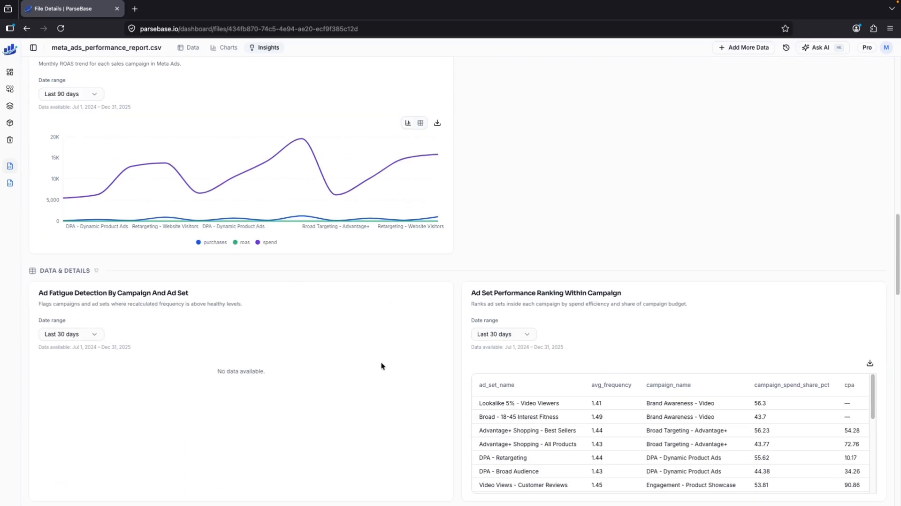
scroll(485, 344, down, 4)
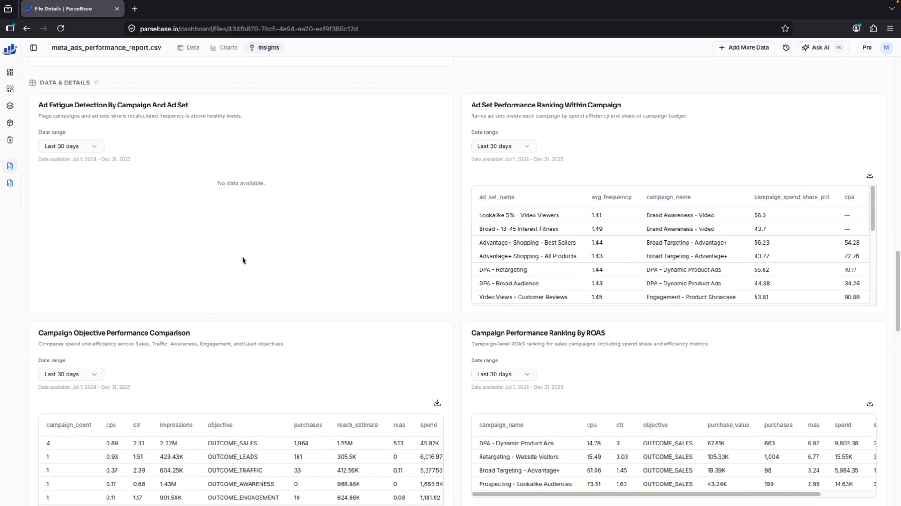
scroll(374, 354, down, 1)
scroll(376, 348, down, 1)
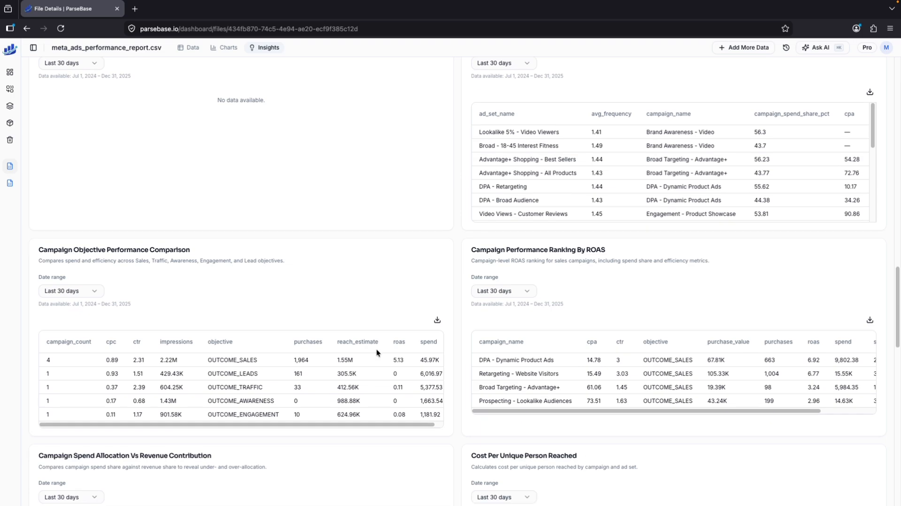
scroll(357, 425, right, 1)
scroll(421, 399, down, 4)
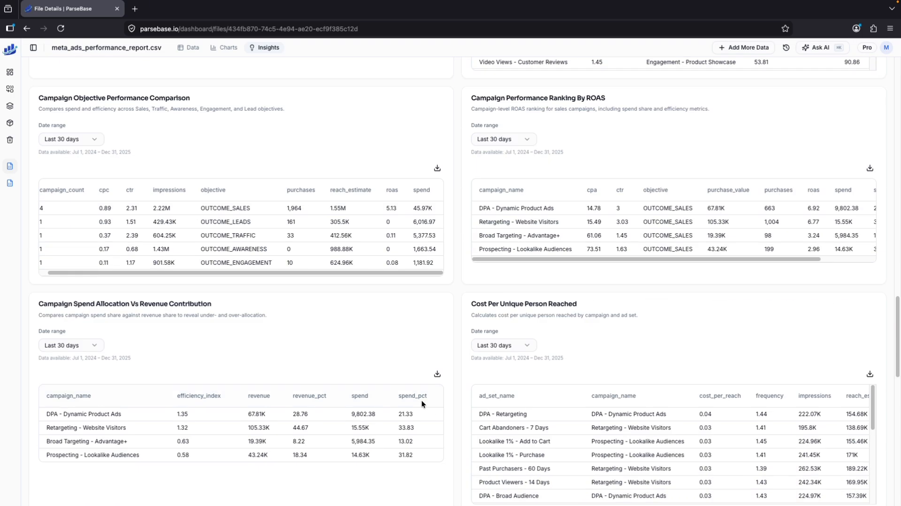
scroll(422, 400, down, 2)
scroll(421, 400, down, 1)
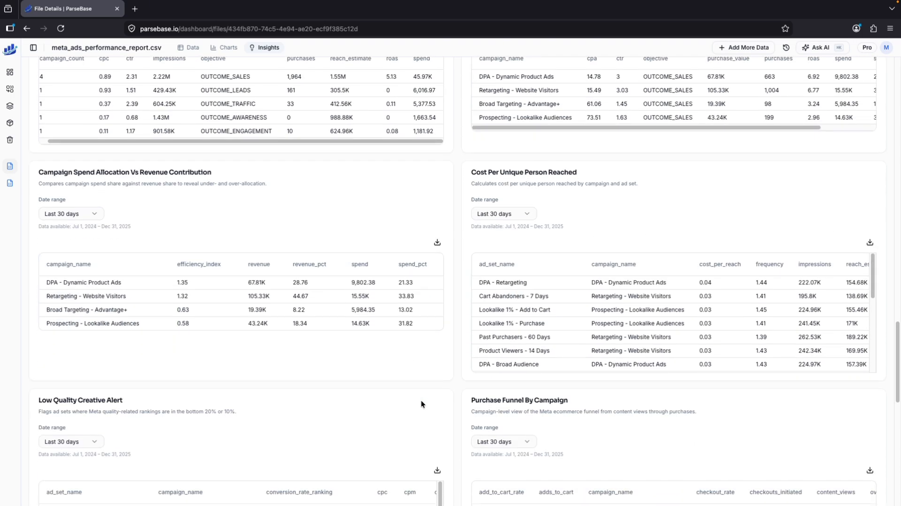
scroll(421, 400, down, 2)
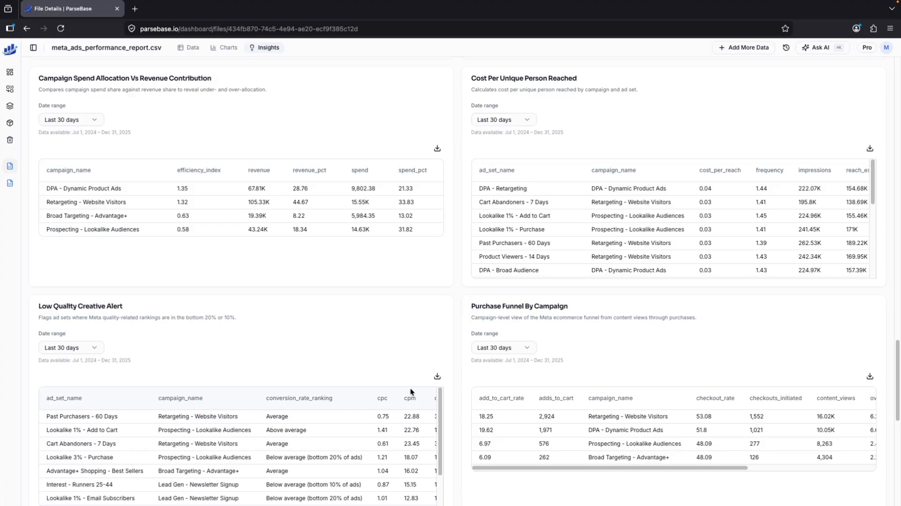
scroll(412, 394, down, 1)
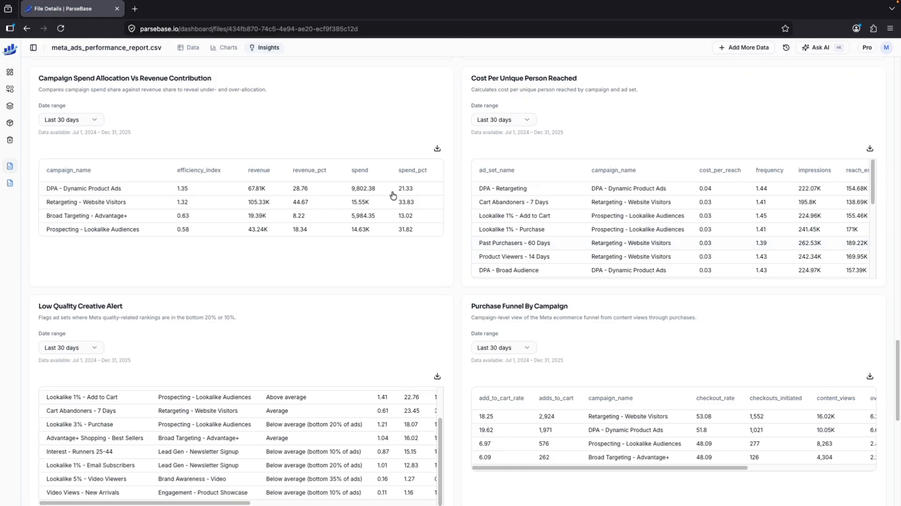
Create a presentation from the Campaign Report marketing template, using both the Meta Ads and Google Ads files as data
click(33, 48)
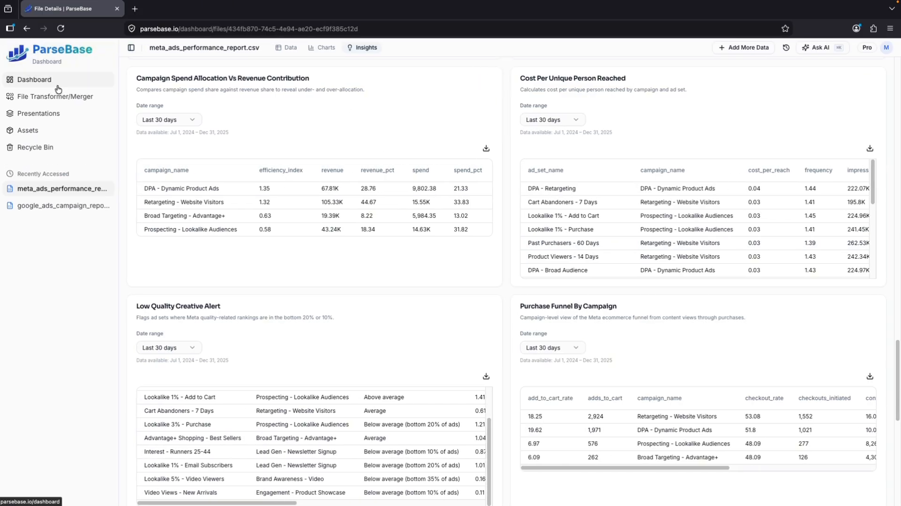
click(53, 119)
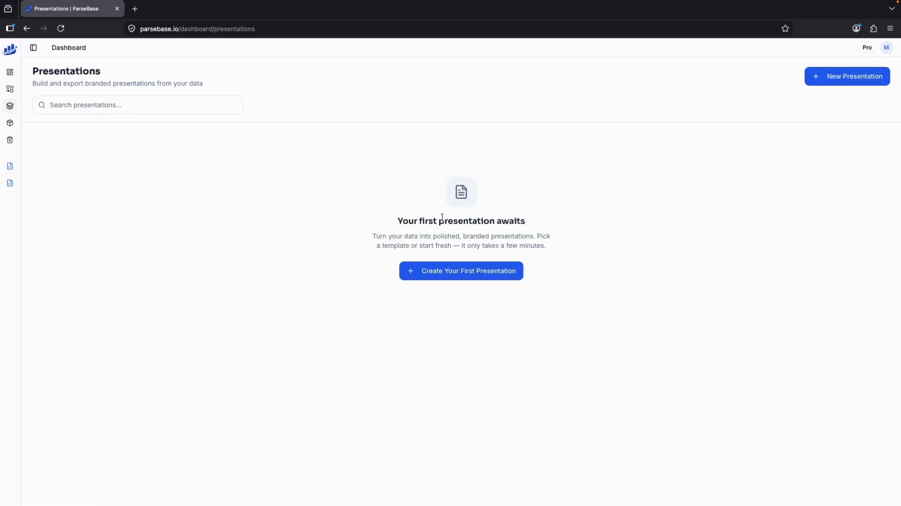
click(476, 271)
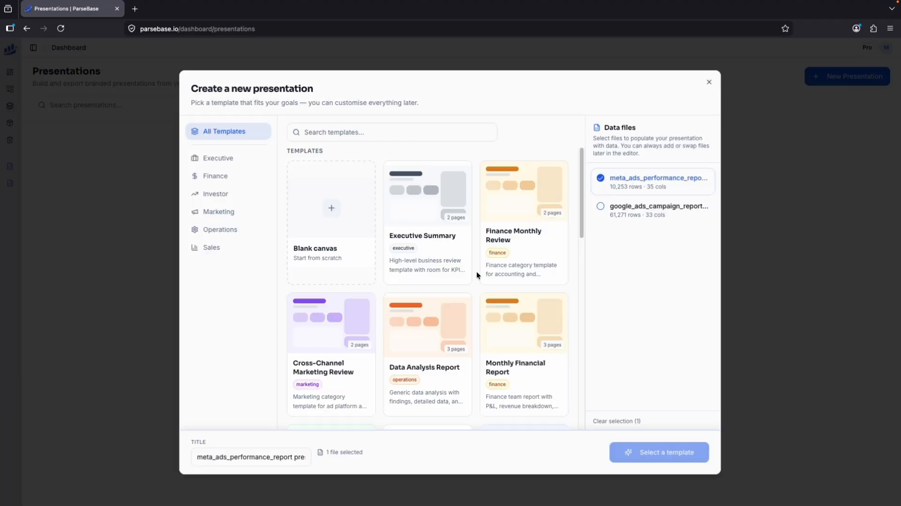
click(228, 215)
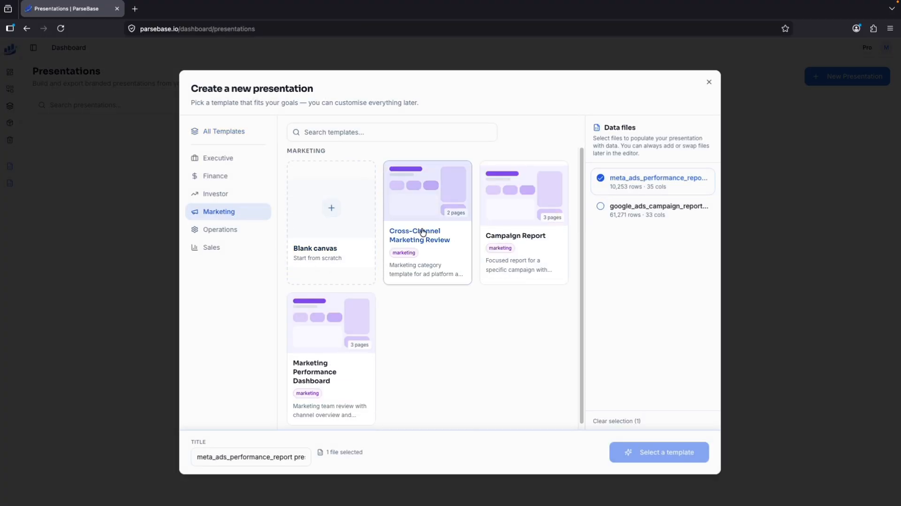
click(529, 266)
click(643, 211)
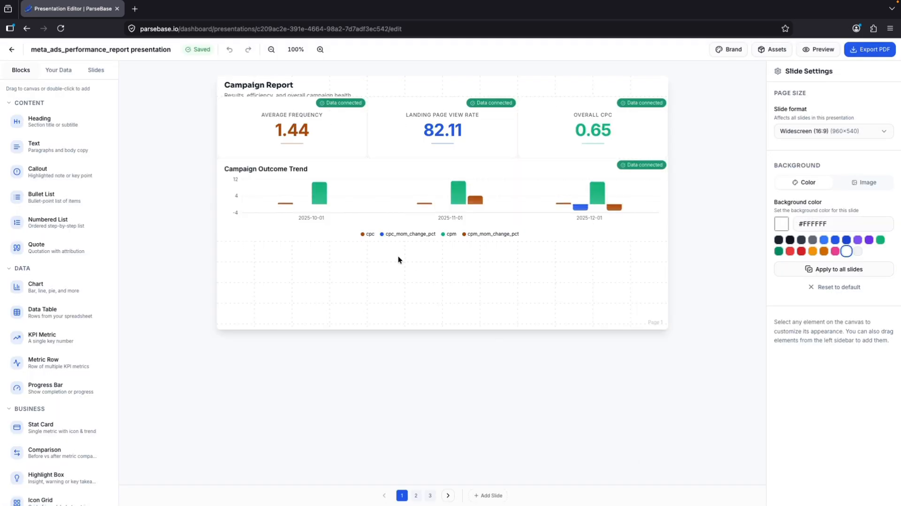
Look through the three generated Campaign Report slides and return to the first one
click(416, 493)
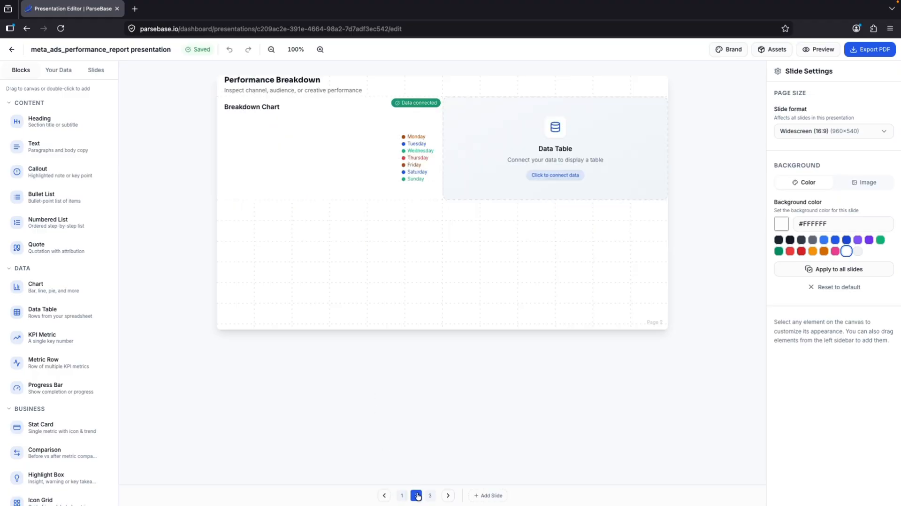
click(431, 495)
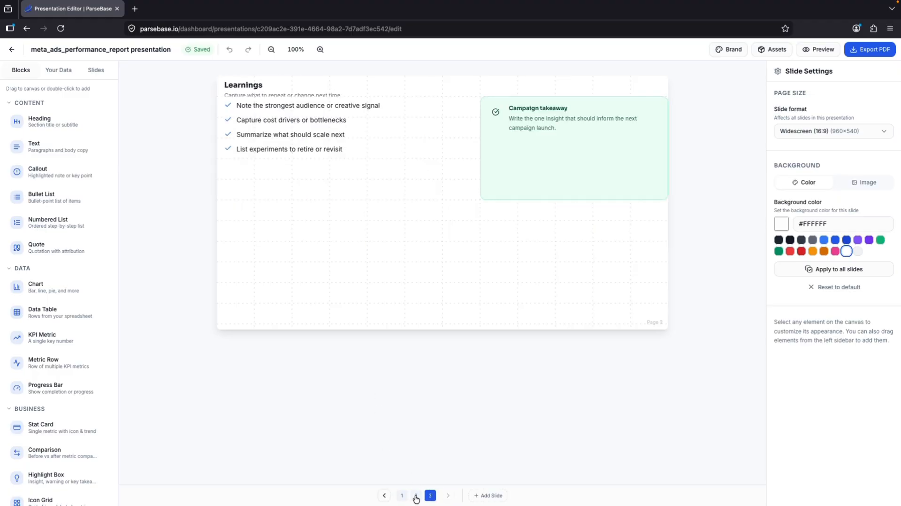
click(416, 496)
click(402, 496)
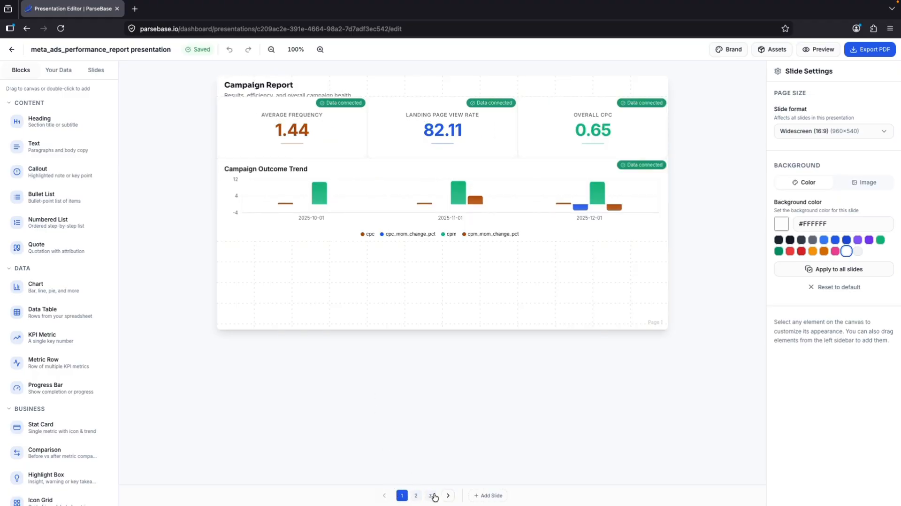
Add a blank slide and place the Meta Ads CPC And CPM Inflation Tracker chart, Last 90 days, in its upper-left corner
click(484, 495)
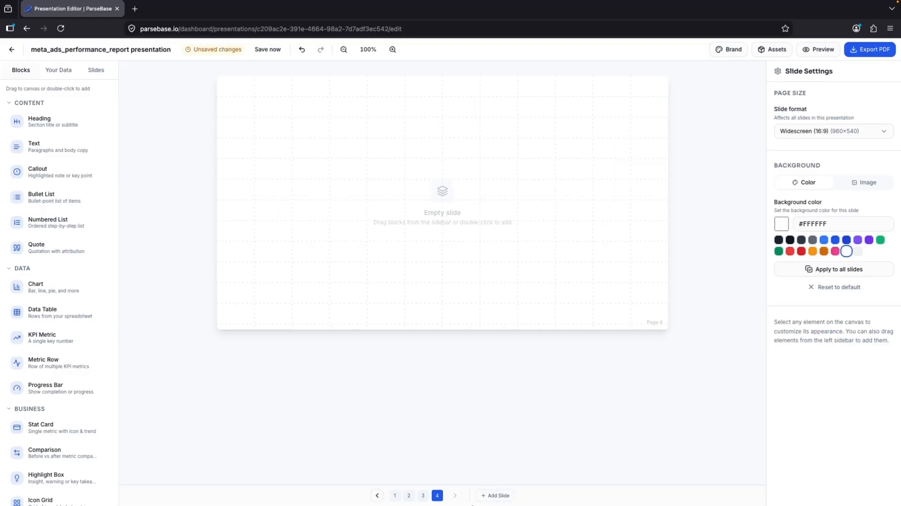
click(56, 69)
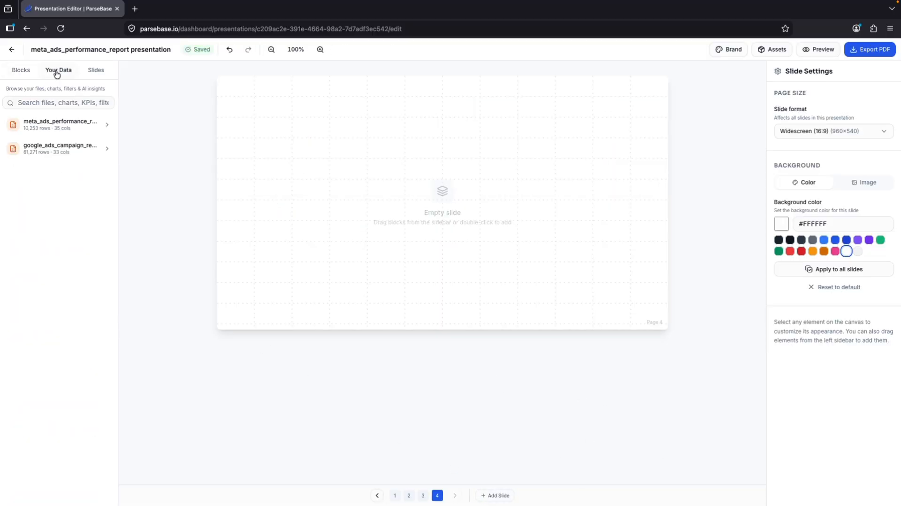
click(55, 130)
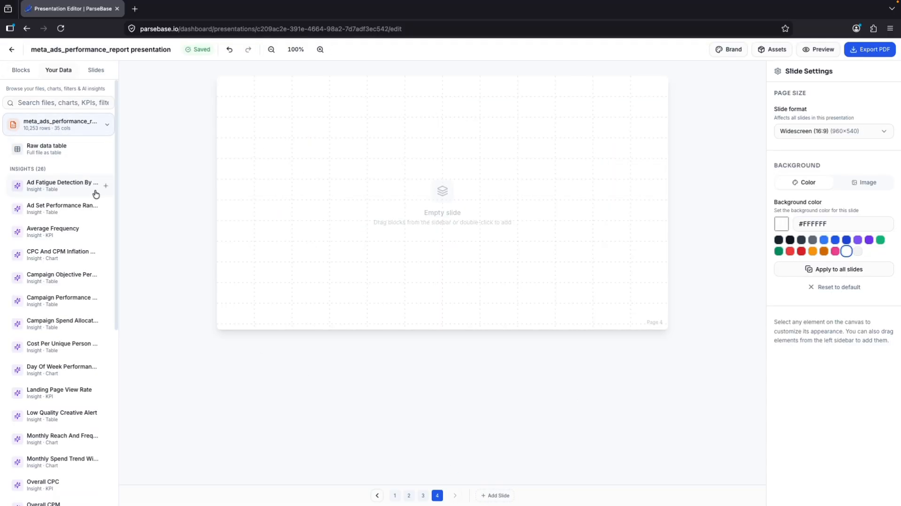
click(105, 256)
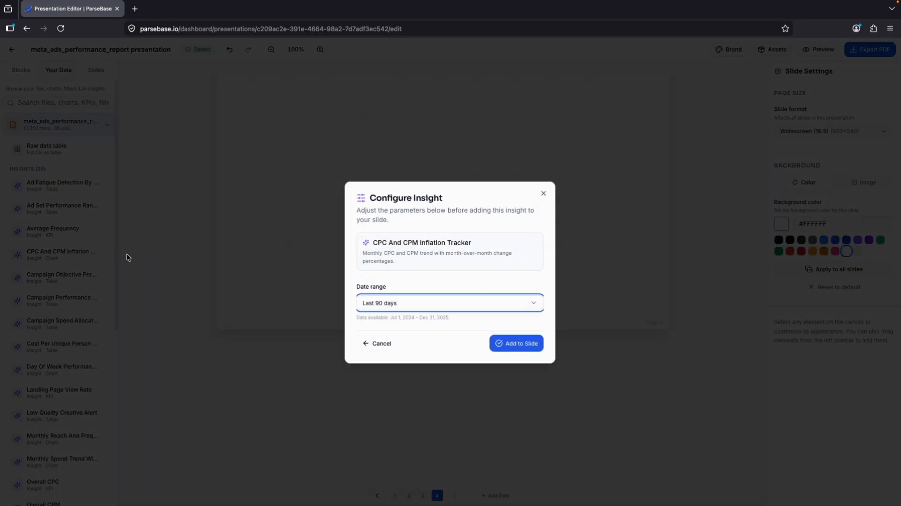
click(508, 348)
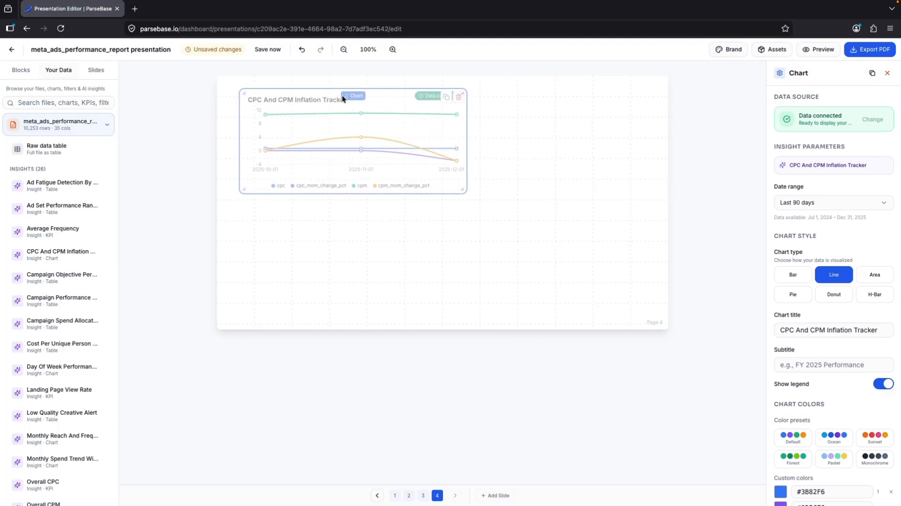
drag(443, 178, 458, 201)
click(457, 203)
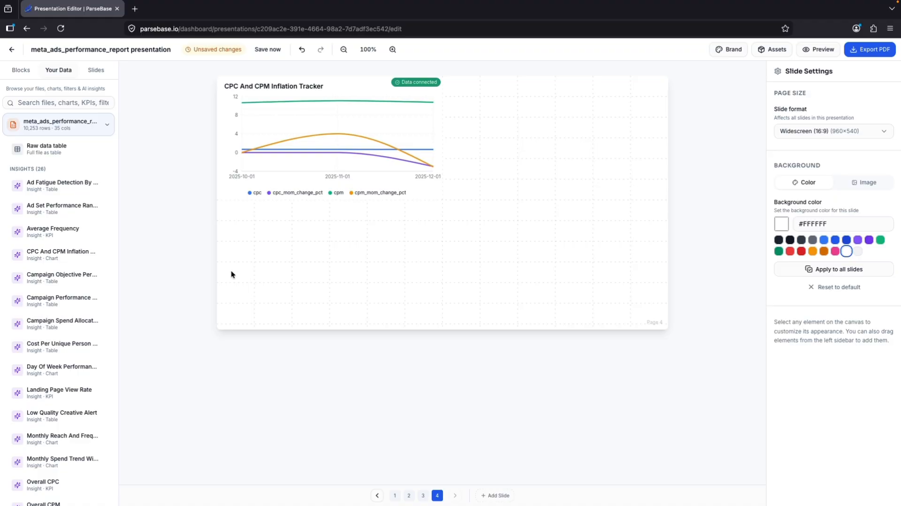
Insert the Meta Ads Cost Per Unique Person Reached table with a Last 30 days range on the fourth slide
scroll(61, 281, down, 3)
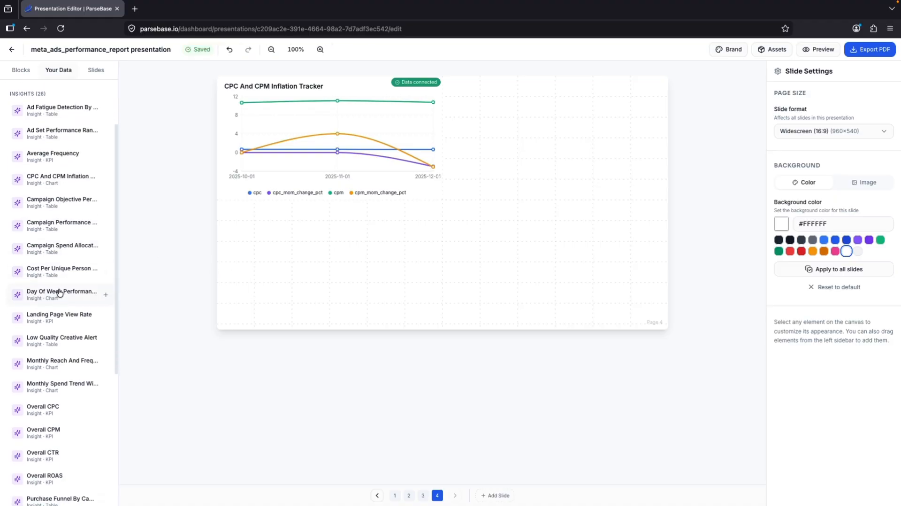
scroll(59, 293, down, 2)
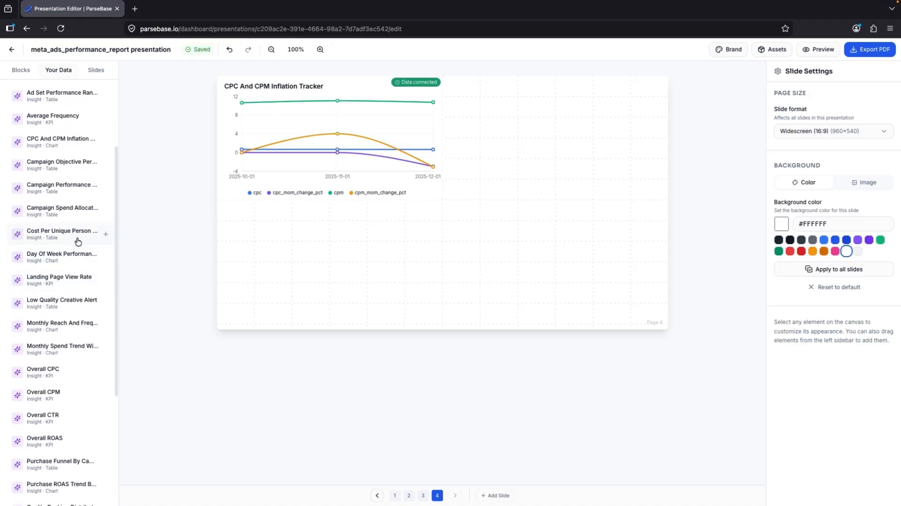
click(99, 238)
click(501, 338)
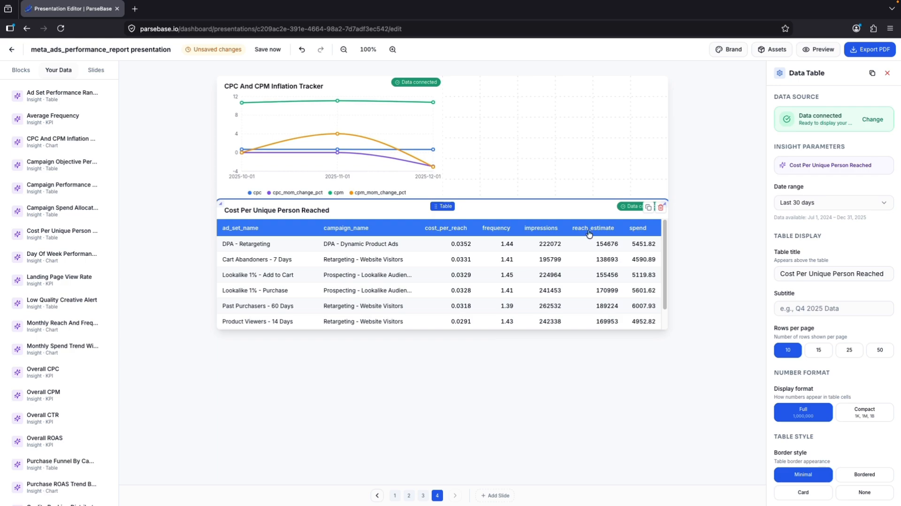
Reposition and resize the Cost Per Unique Person Reached table and shorten the chart so the table sits directly below it
drag(435, 219, 435, 177)
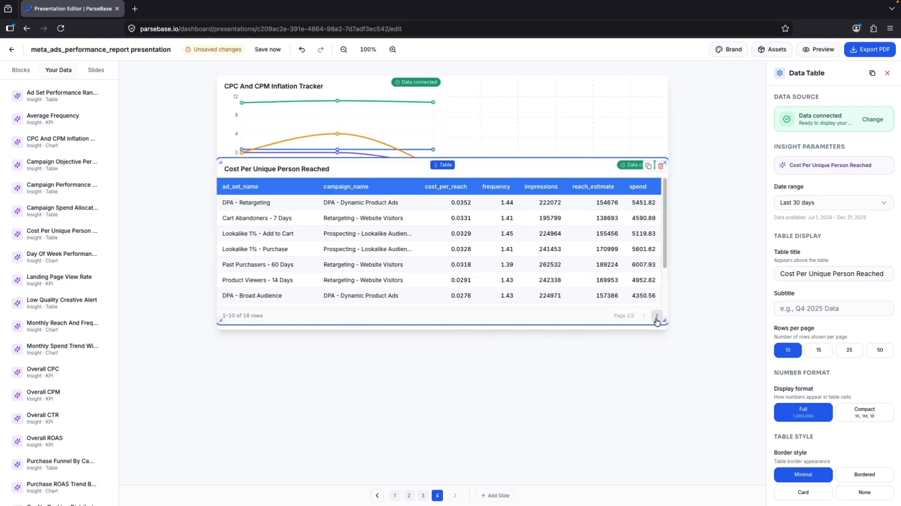
drag(658, 320, 603, 298)
drag(417, 164, 421, 183)
click(408, 180)
click(433, 180)
click(420, 214)
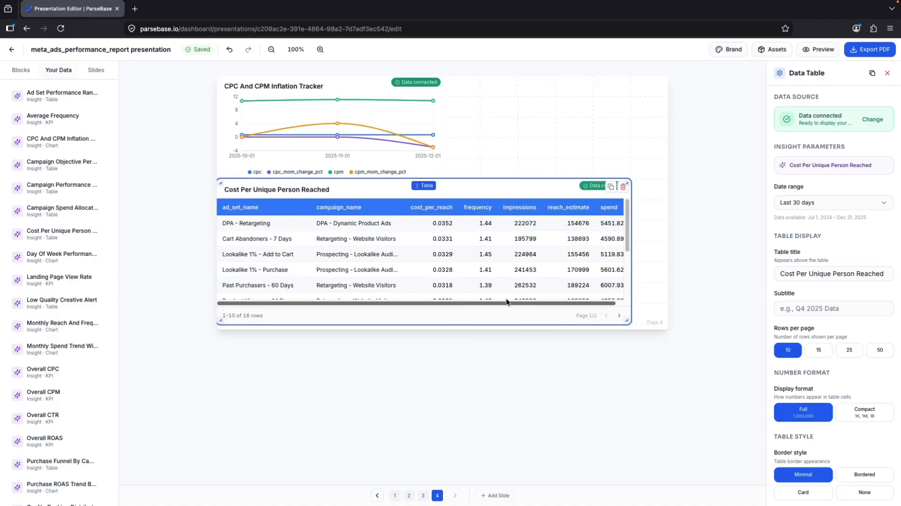
click(599, 139)
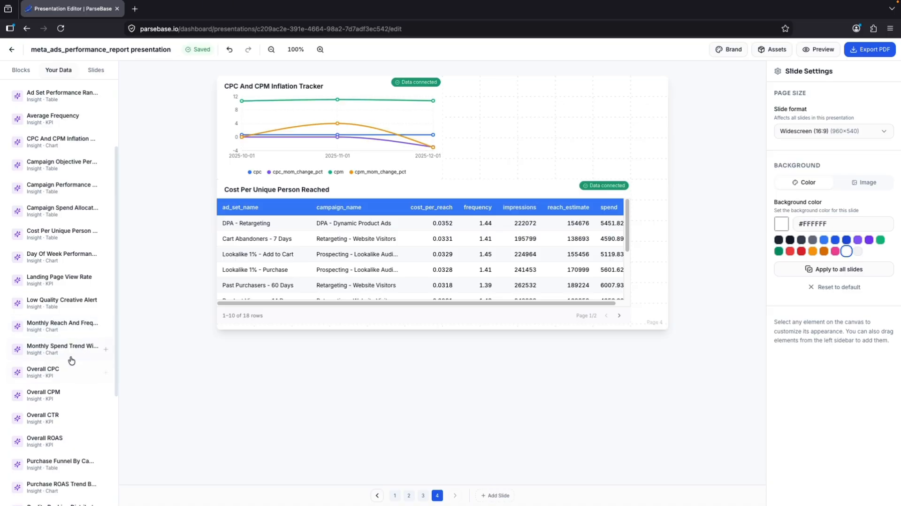
Insert the Meta Ads Monthly Spend Trend With ROAS And CPA chart, Last 90 days, beside the CPC And CPM Inflation Tracker
click(103, 352)
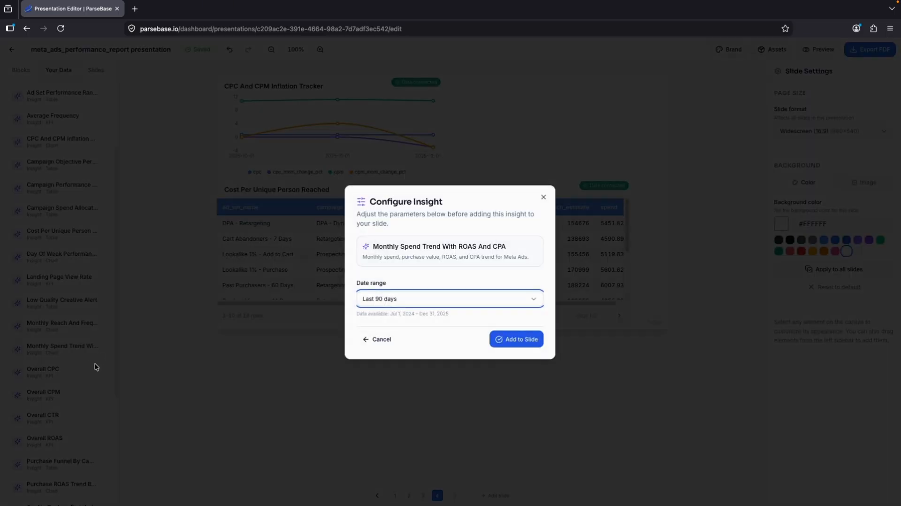
click(498, 341)
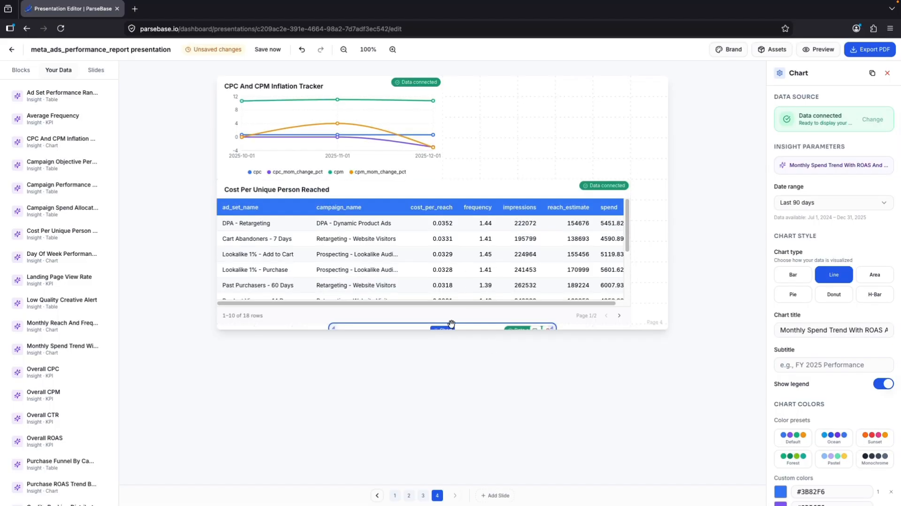
drag(450, 324, 567, 84)
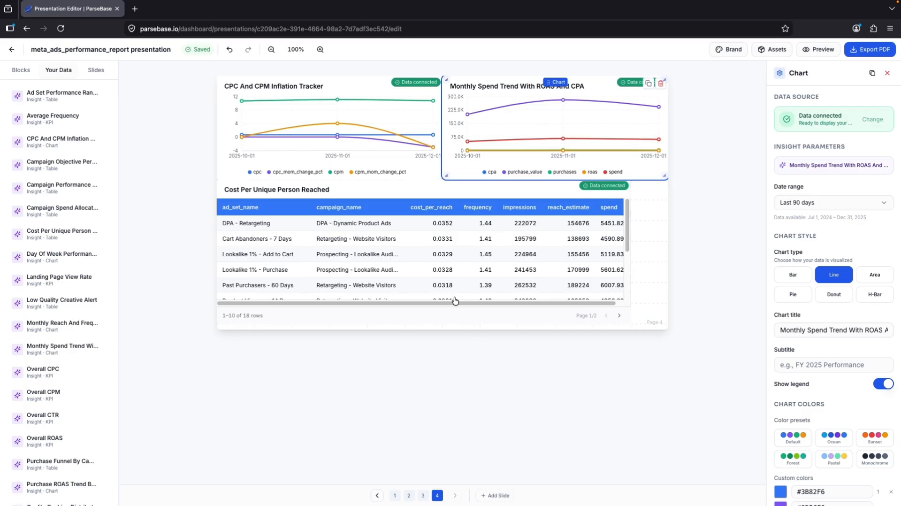
Add a fifth slide with the Google Ads Campaign Spend Allocation Vs Returns chart, Last 30 days, in its upper-left corner, made slightly taller
click(497, 495)
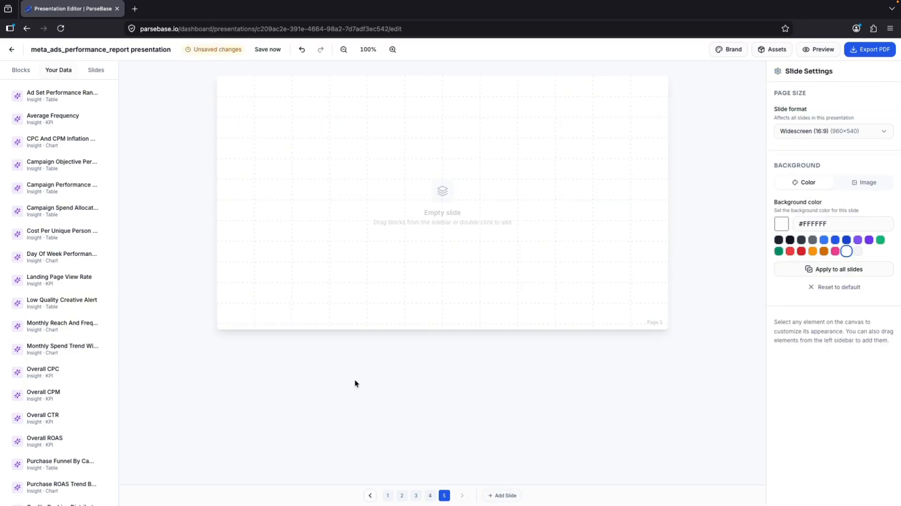
scroll(40, 145, up, 3)
click(101, 127)
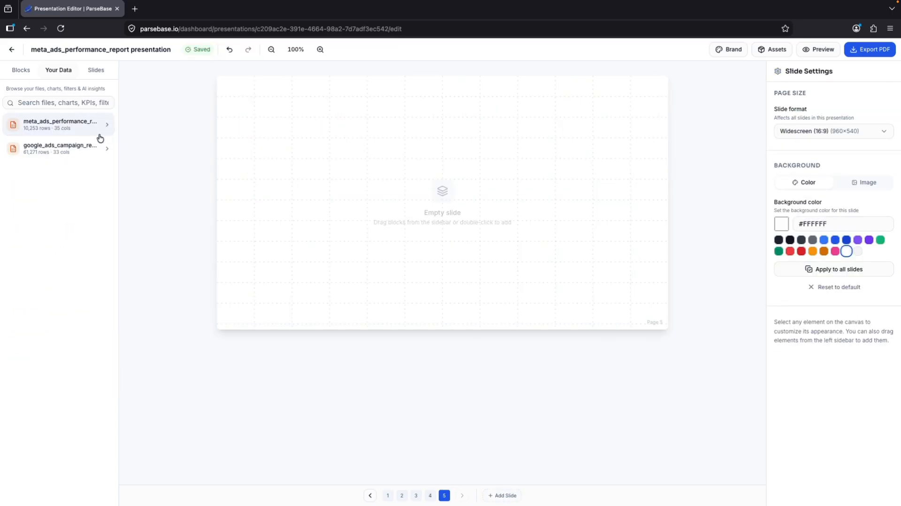
click(58, 151)
scroll(70, 227, down, 3)
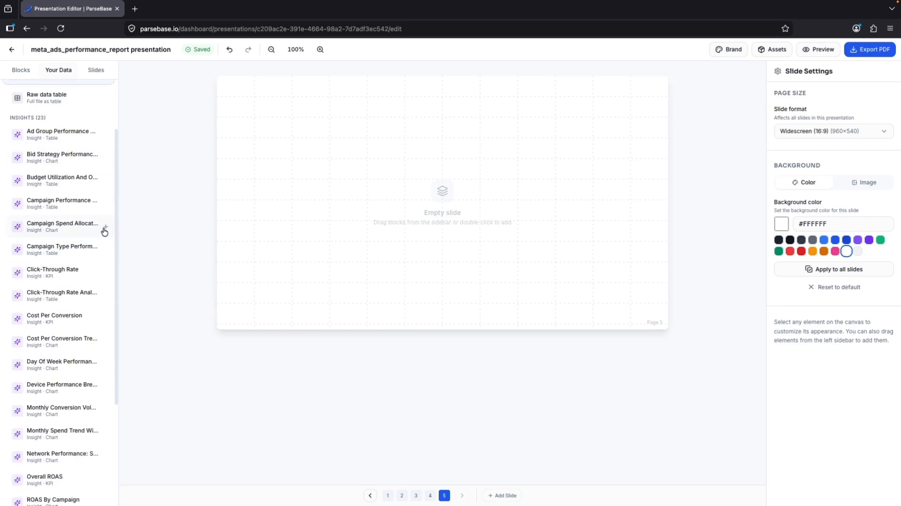
click(104, 230)
click(506, 344)
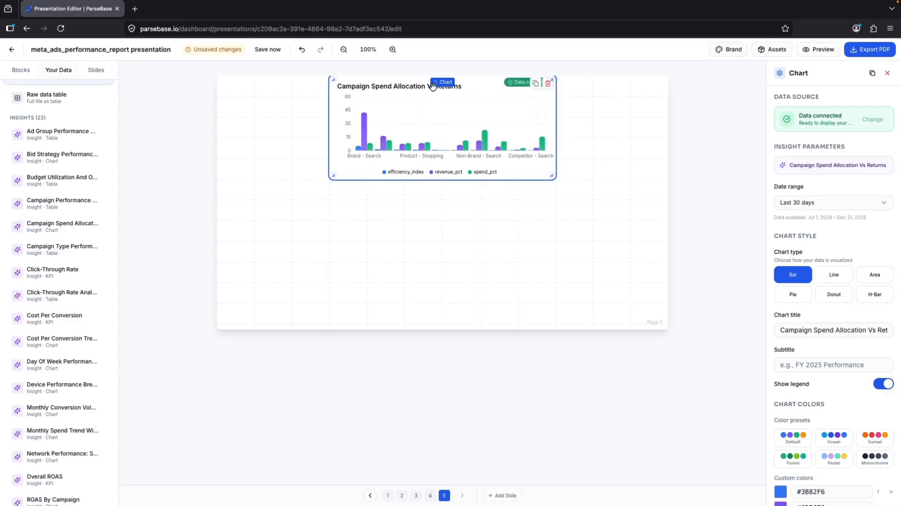
drag(427, 86, 315, 86)
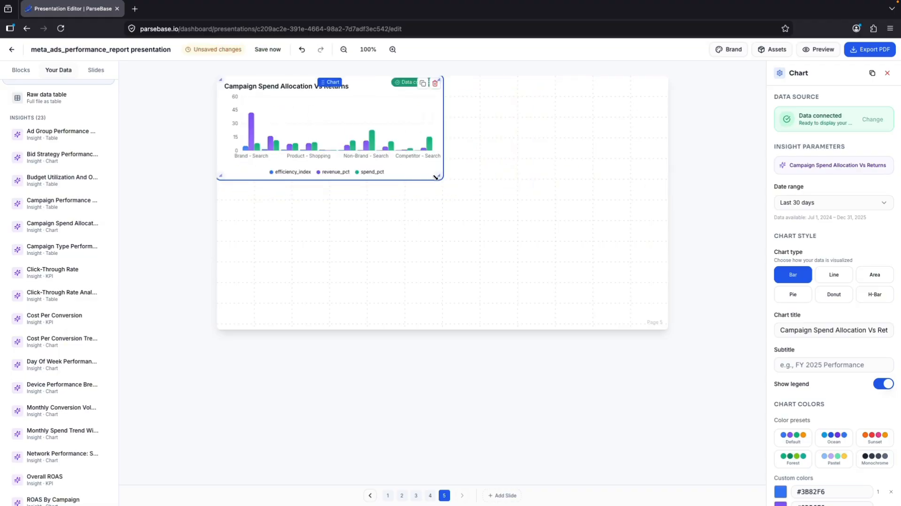
drag(441, 185, 441, 188)
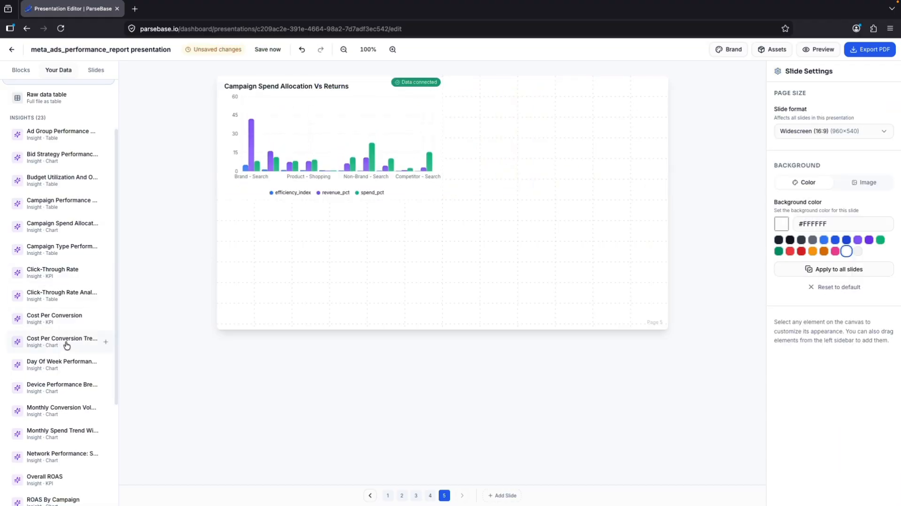
Insert the Google Ads Day Of Week Performance Pattern chart, Last 30 days, beside the Campaign Spend Allocation Vs Returns chart
scroll(73, 358, down, 1)
click(103, 347)
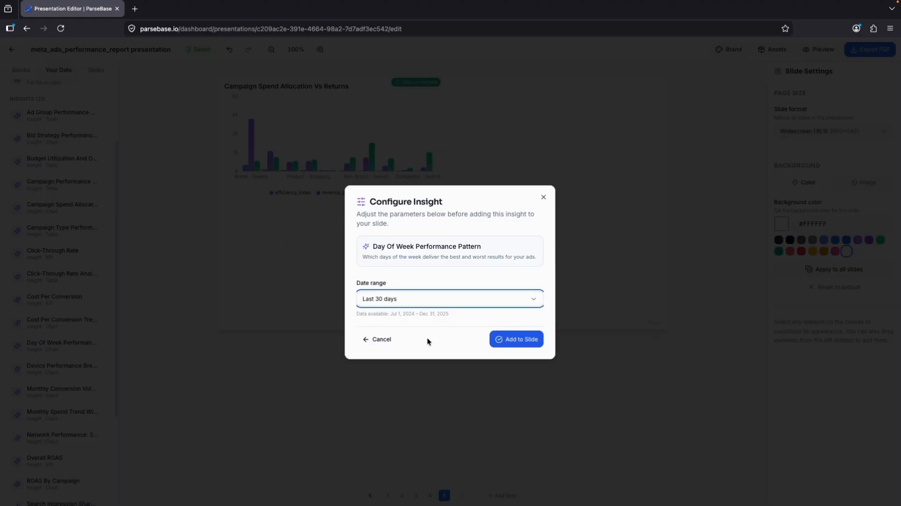
click(518, 338)
drag(444, 207, 558, 84)
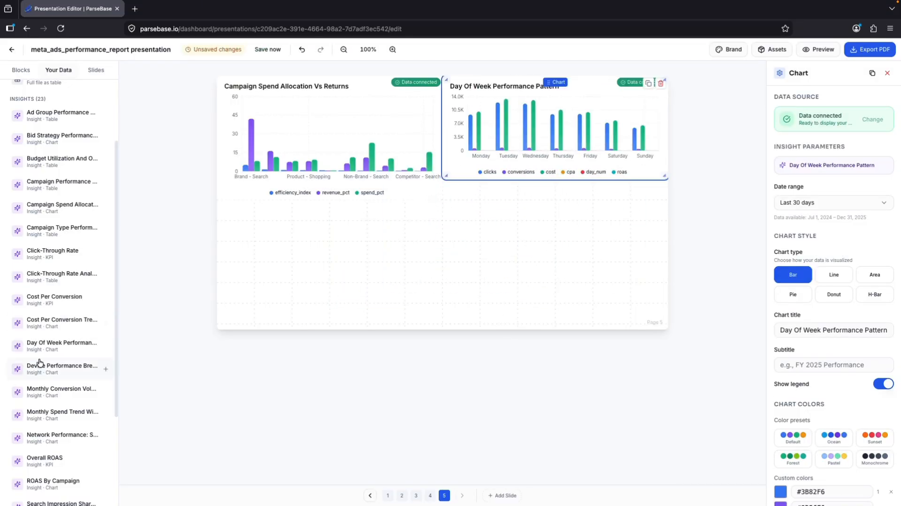
Insert the Google Ads Monthly Conversion Volume And Value Trend chart, Last 90 days, above the Campaign Spend Allocation Vs Returns chart
scroll(36, 370, down, 1)
click(104, 374)
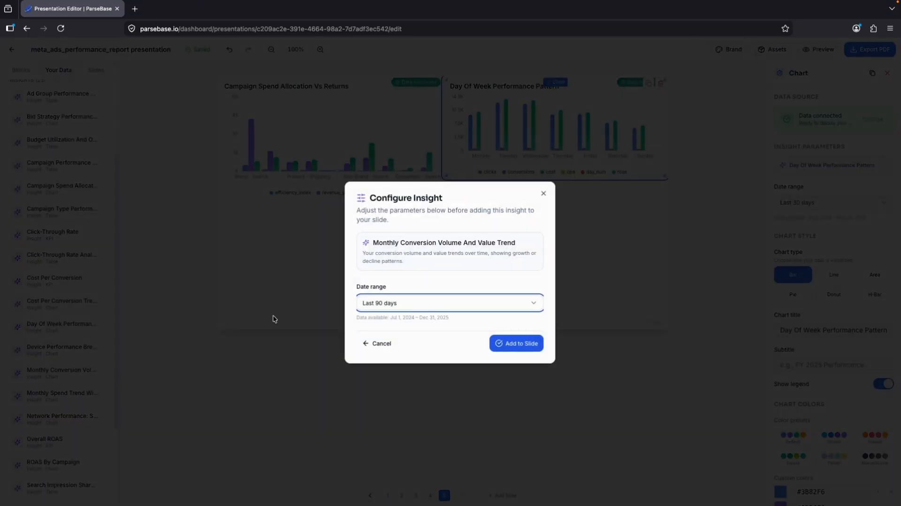
click(516, 343)
drag(425, 184, 312, 83)
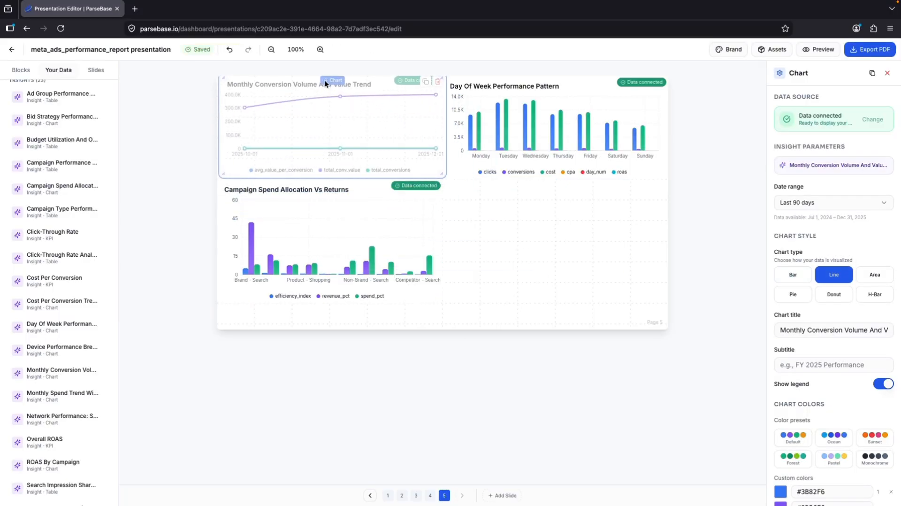
click(509, 261)
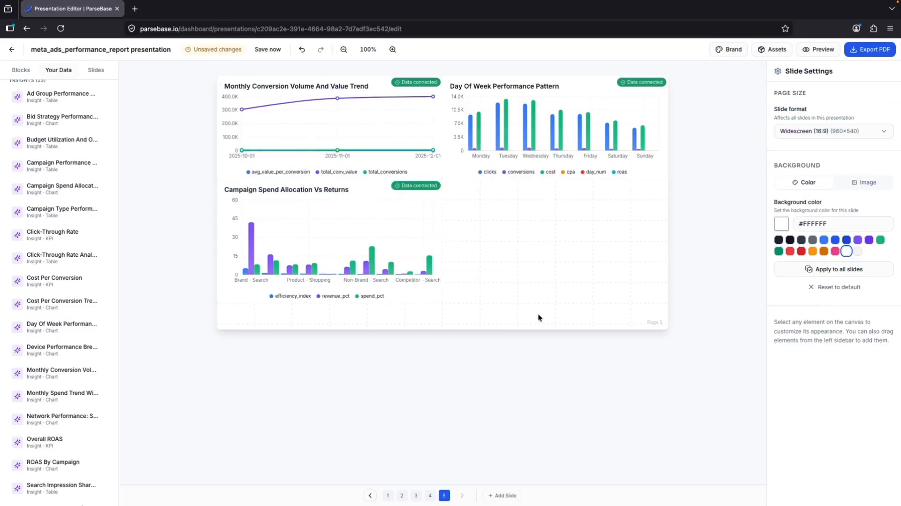
Insert the Network Performance: Search Vs Display Vs YouTube chart, Last 30 days, below the Day Of Week Performance Pattern chart
scroll(71, 375, down, 1)
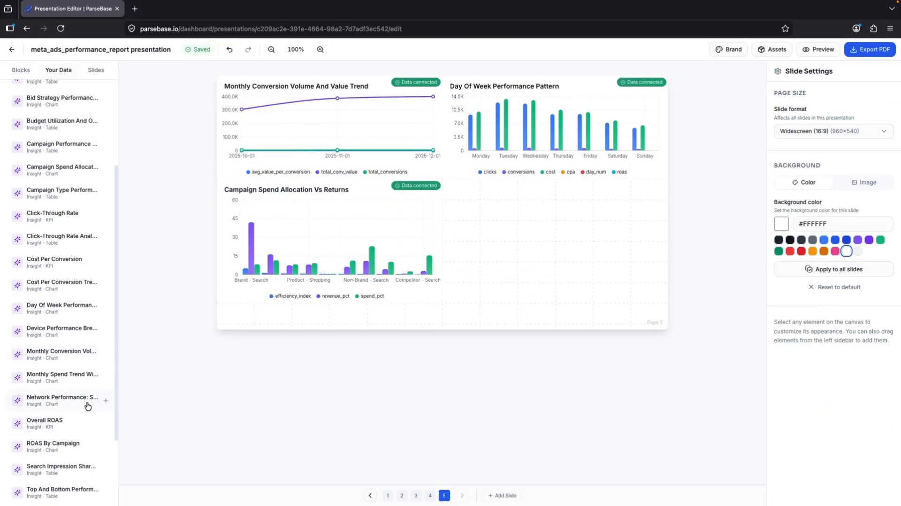
click(105, 401)
click(517, 344)
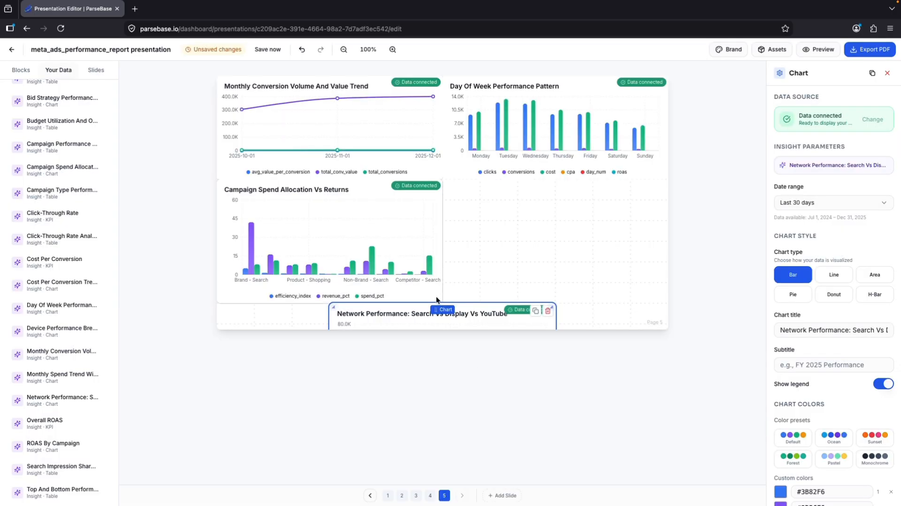
drag(437, 300, 557, 191)
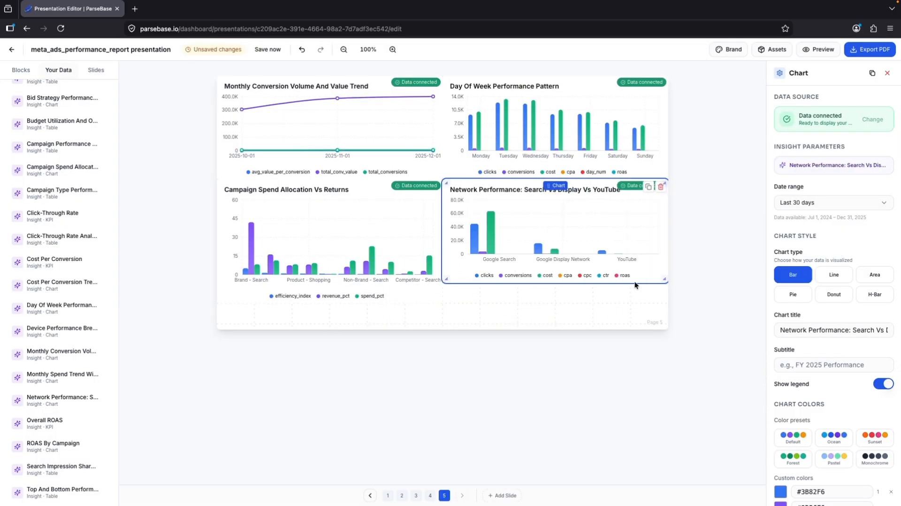
mouse_move(542, 206)
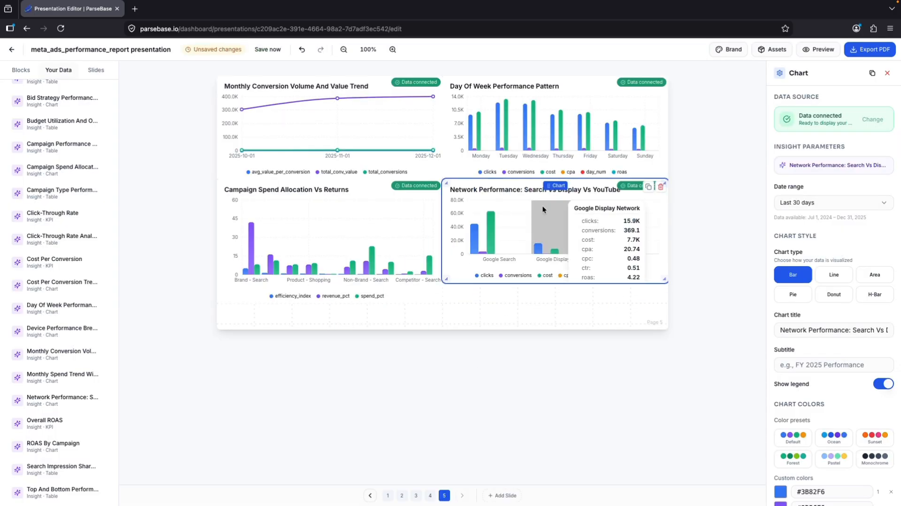
click(512, 305)
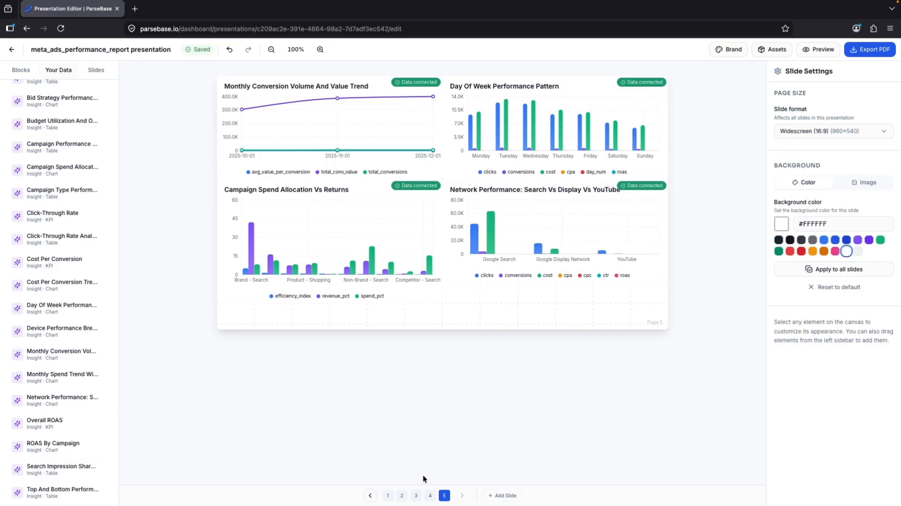
Look back through the earlier slides and add a blank sixth slide to the presentation
click(429, 496)
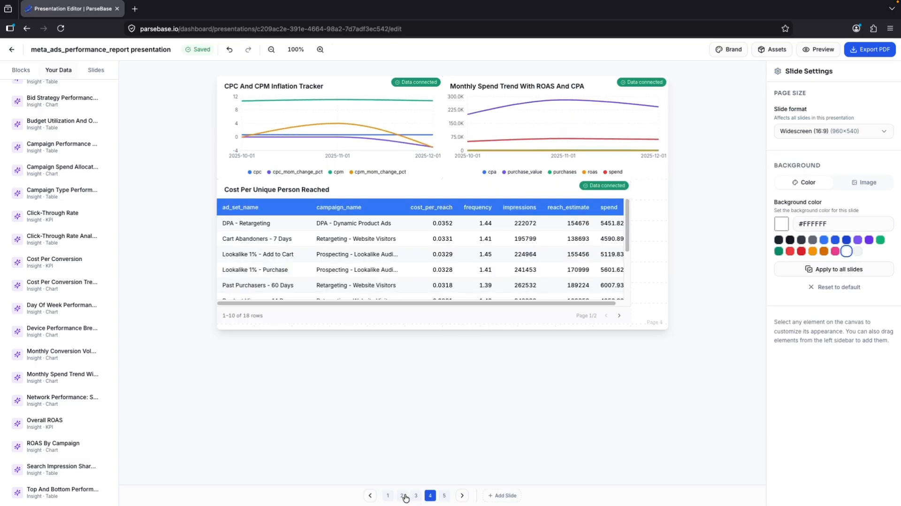
click(413, 496)
click(400, 495)
click(389, 495)
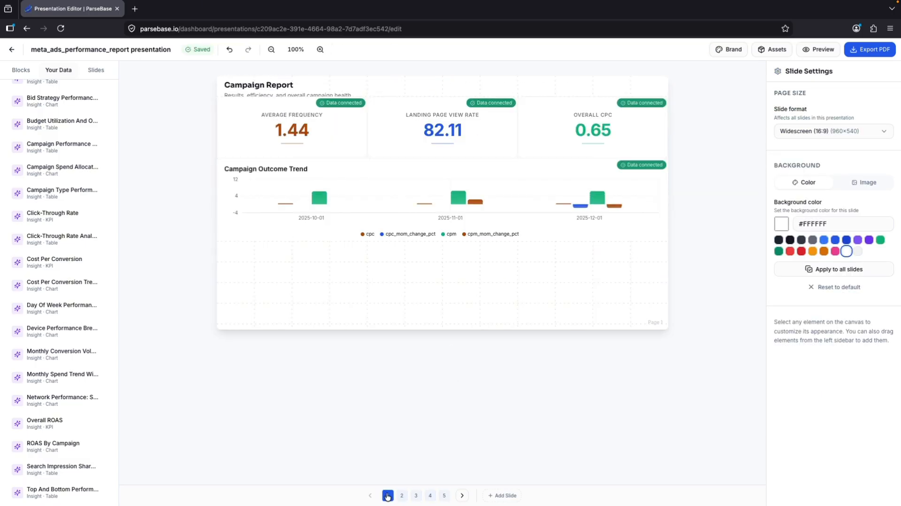
click(400, 496)
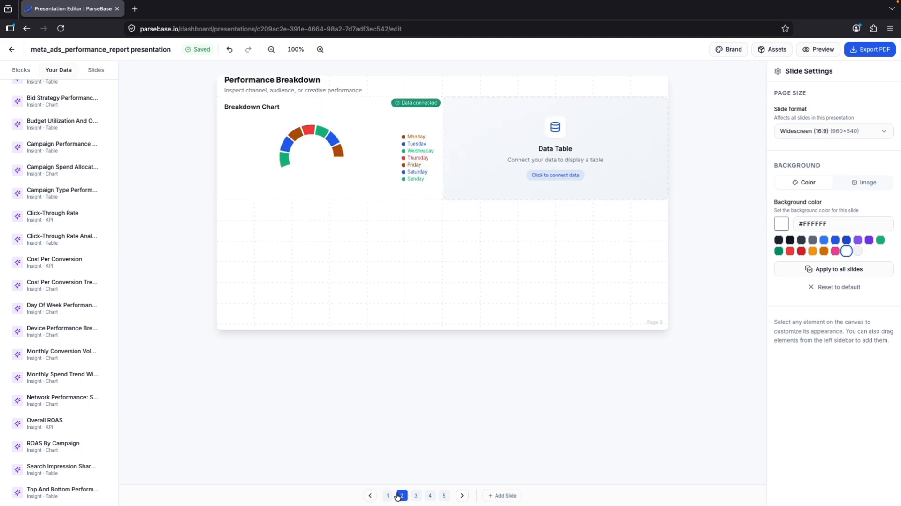
click(501, 495)
View the saved brand in the brand settings and the image and font sections of the Asset Library
click(736, 47)
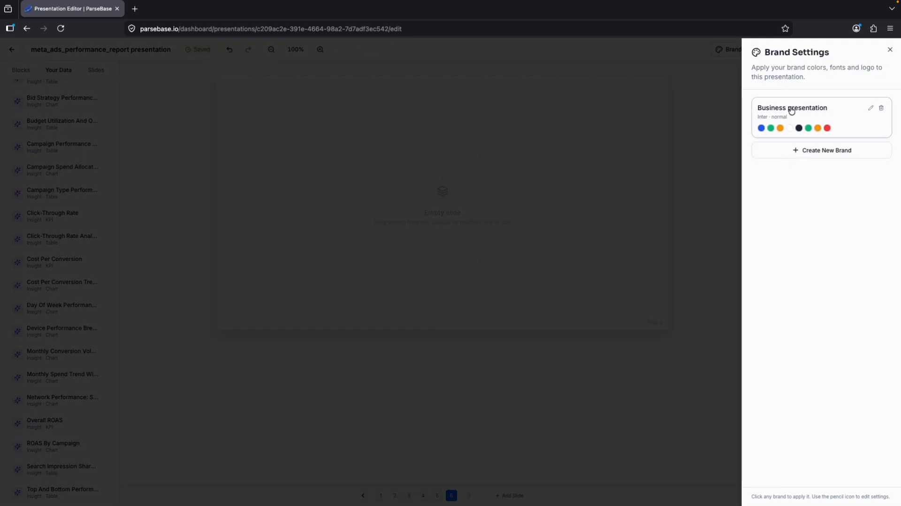
key(Escape)
click(771, 49)
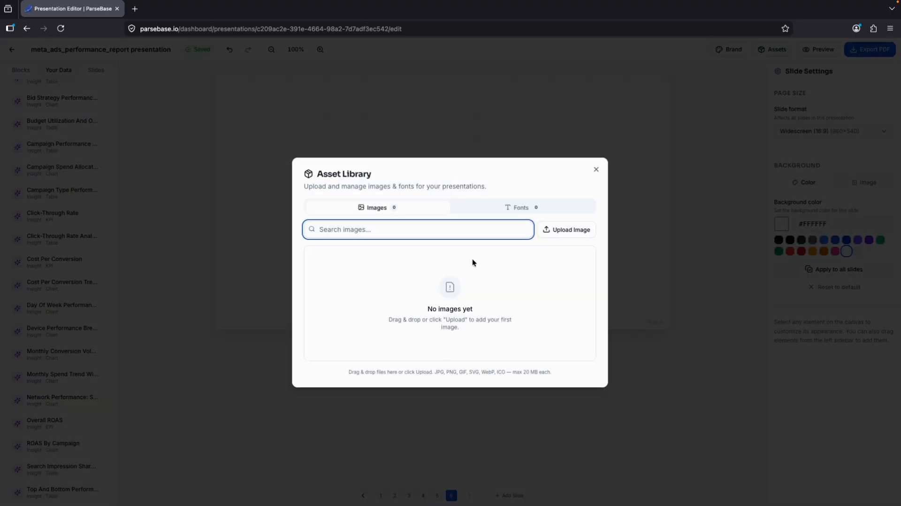
click(380, 207)
click(523, 214)
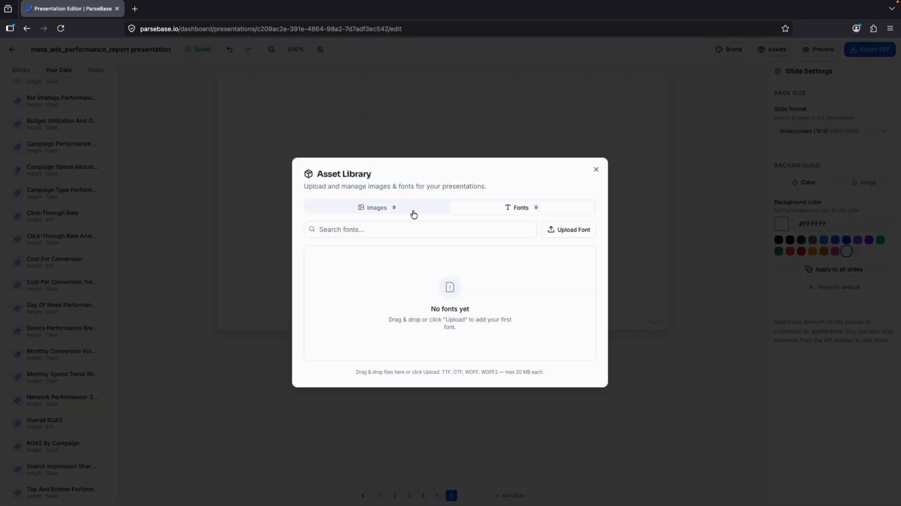
click(412, 211)
click(595, 170)
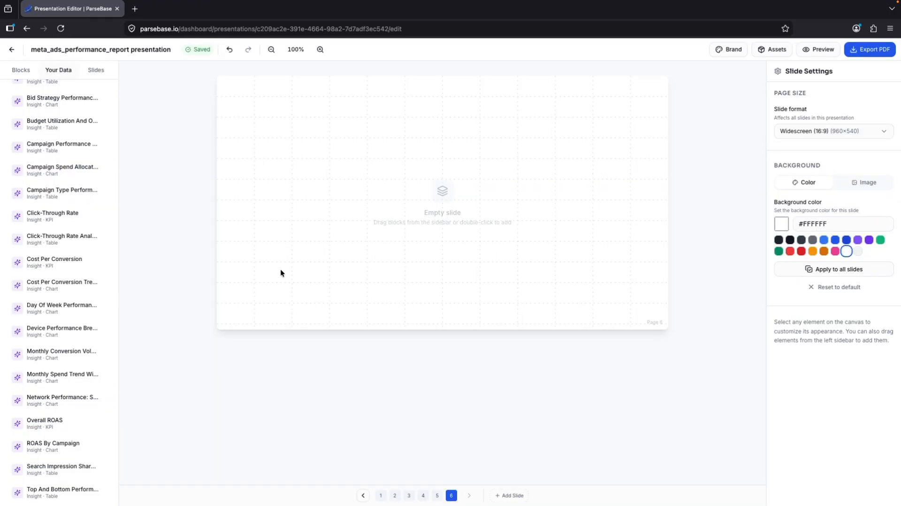
Insert the Meta Ads Day Of Week Performance Pattern chart with a Last 90 days range on the sixth slide
scroll(60, 223, up, 5)
click(64, 134)
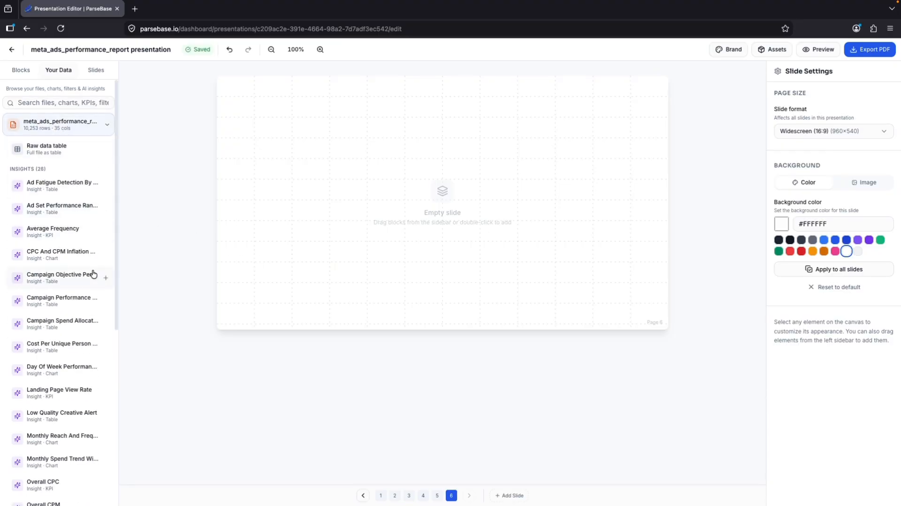
scroll(59, 246, down, 1)
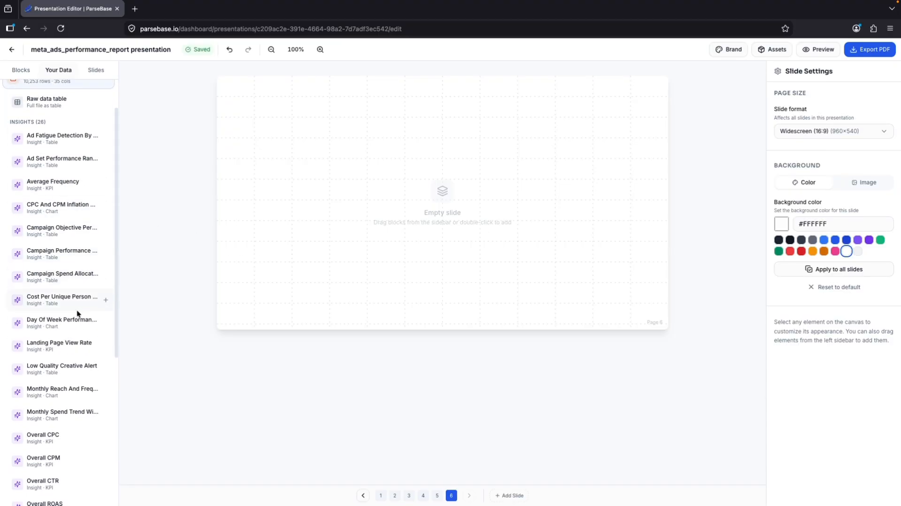
click(105, 326)
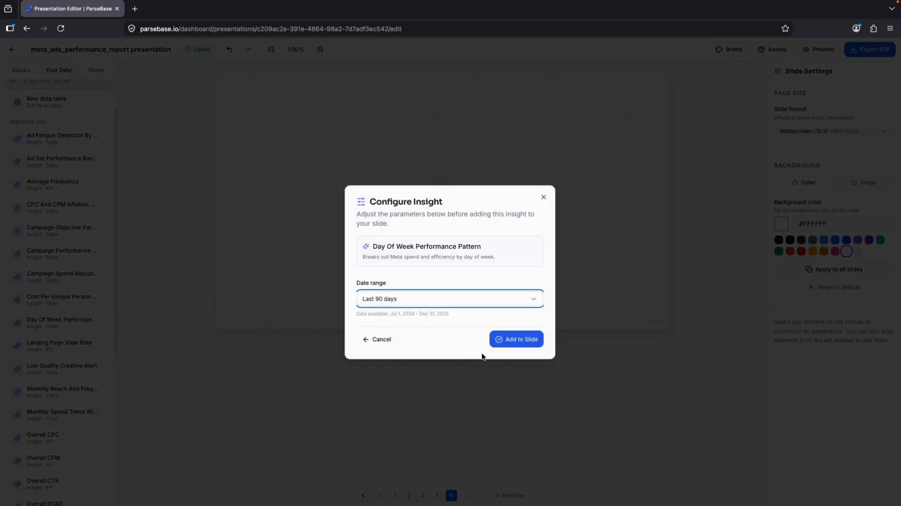
click(515, 339)
Place the Meta Ads chart in the slide's upper-left corner and make it taller with its impressions series hidden
drag(440, 82, 333, 91)
click(328, 172)
drag(440, 179, 426, 234)
Insert the Google Ads Day Of Week Performance Pattern chart with a Last 30 days range on the same slide
scroll(69, 137, up, 2)
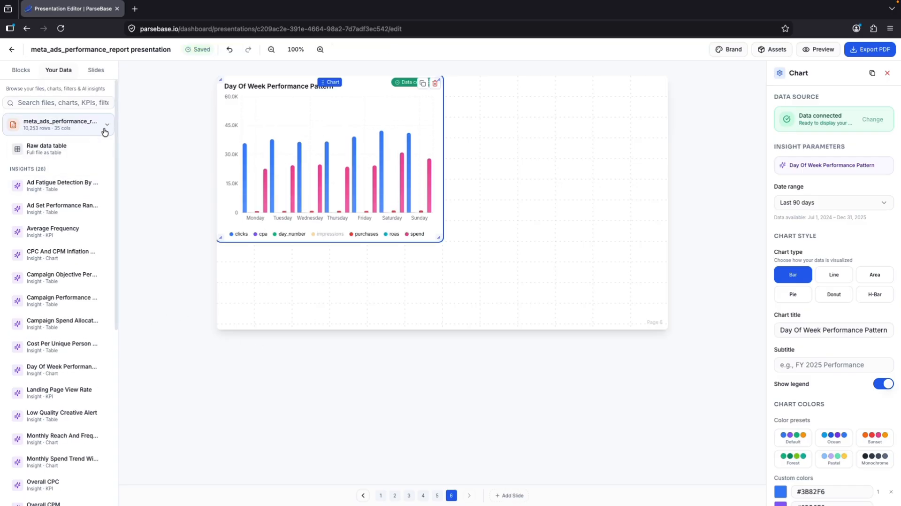
click(105, 127)
click(79, 153)
scroll(62, 262, down, 1)
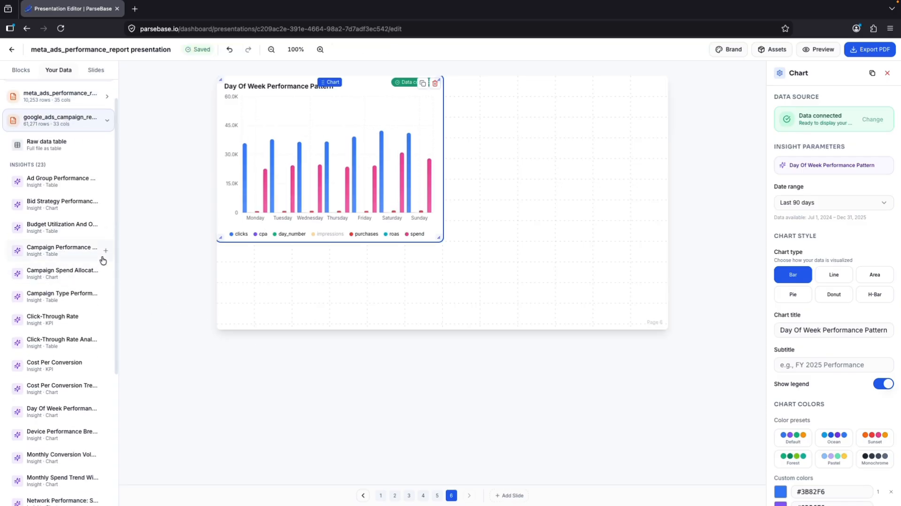
scroll(75, 254, down, 3)
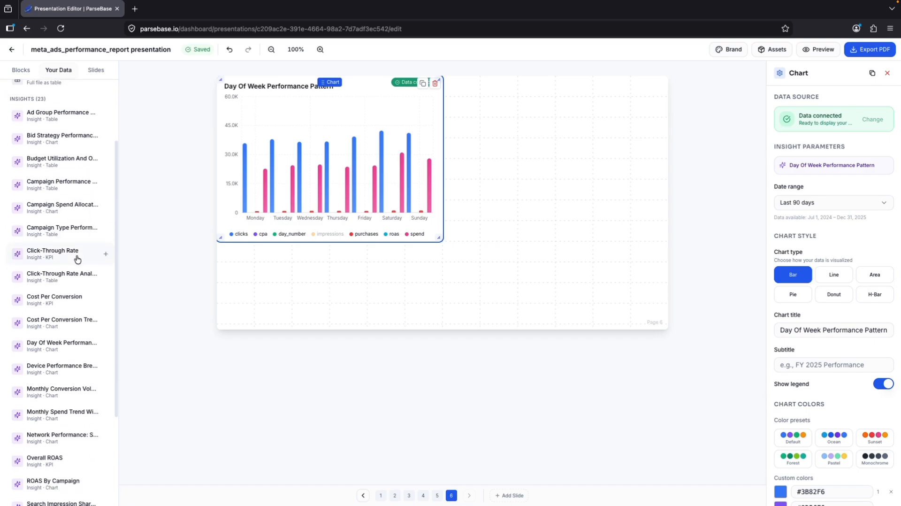
click(103, 348)
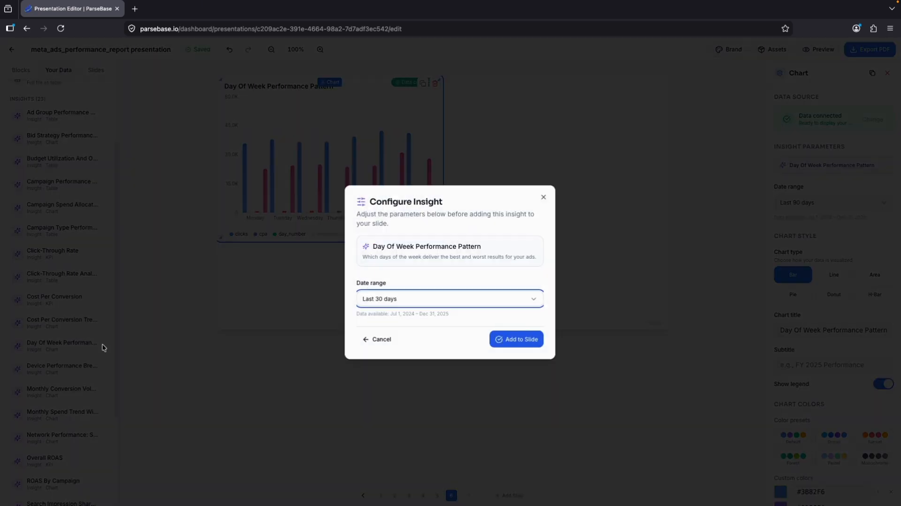
click(521, 339)
Move the Google Ads chart to the right of the Meta Ads chart and extend it to the same height
drag(440, 247, 557, 87)
drag(663, 180, 665, 240)
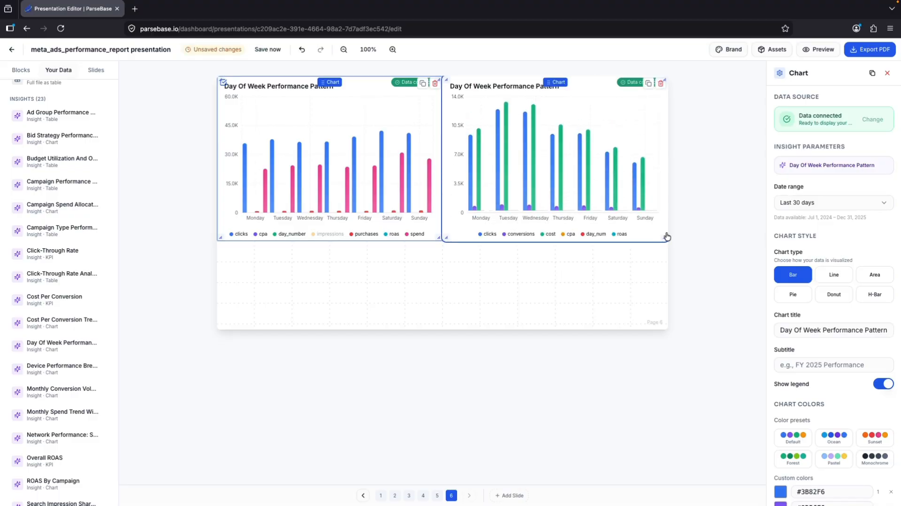
click(492, 301)
Prefix the Meta Ads chart's title with "Meta - " so it reads "Meta - Day Of Week Performance Pattern"
click(280, 91)
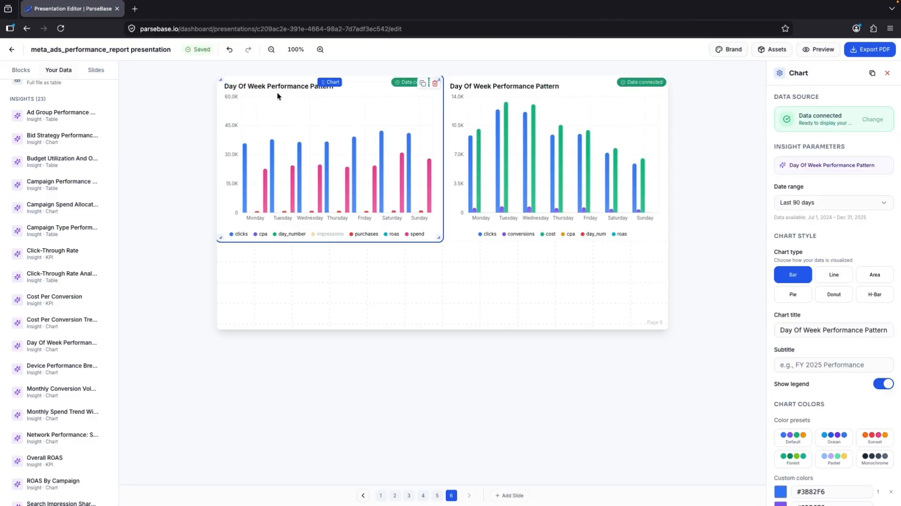
click(781, 332)
text(Meta)
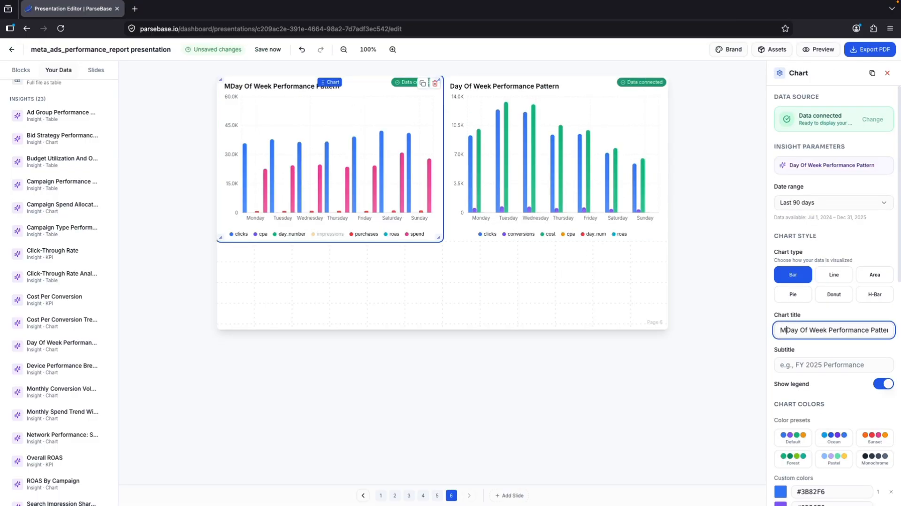
text( -)
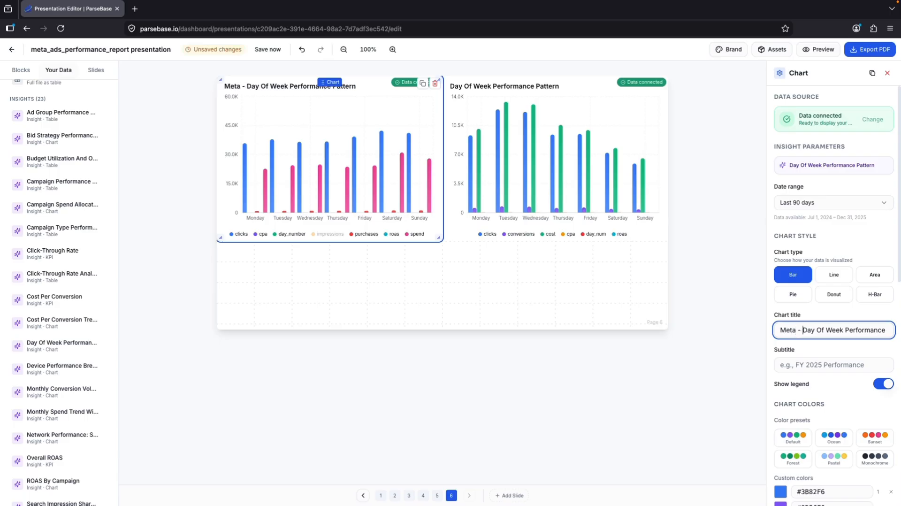
Prefix the Google Ads chart's title with "Google - " so it reads "Google - Day Of Week Performance Pattern"
click(593, 86)
click(777, 330)
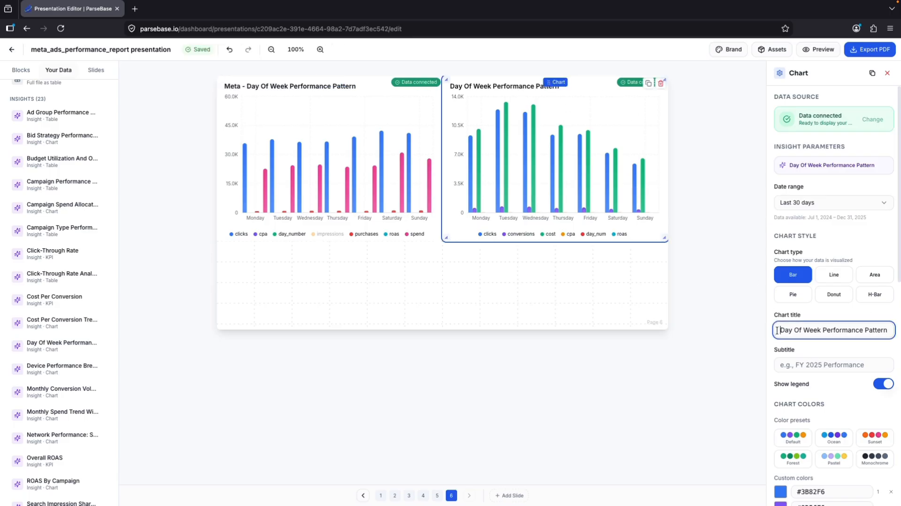
text(Google -)
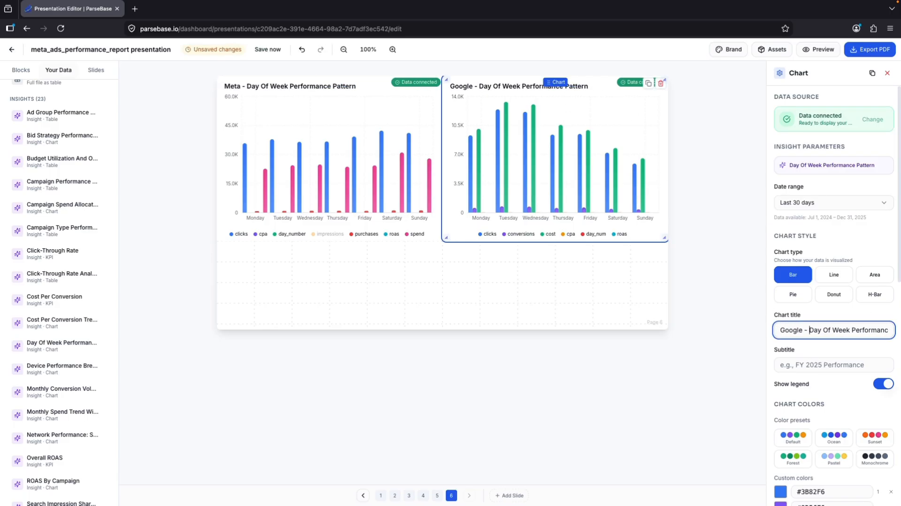
click(530, 270)
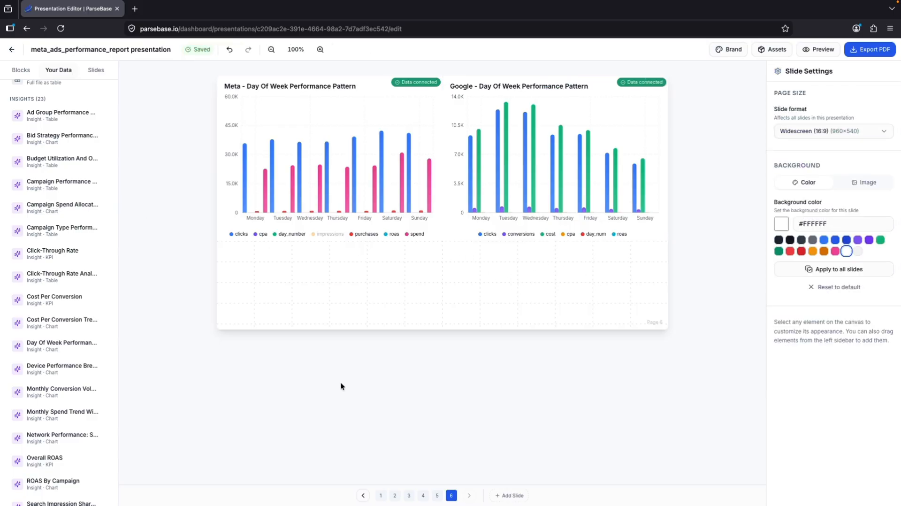
Add the Google Ads Overall ROAS KPI to the first slide, below the Campaign Outcome Trend chart, and enlarge it to match the KPI cards above
click(381, 495)
scroll(57, 216, up, 3)
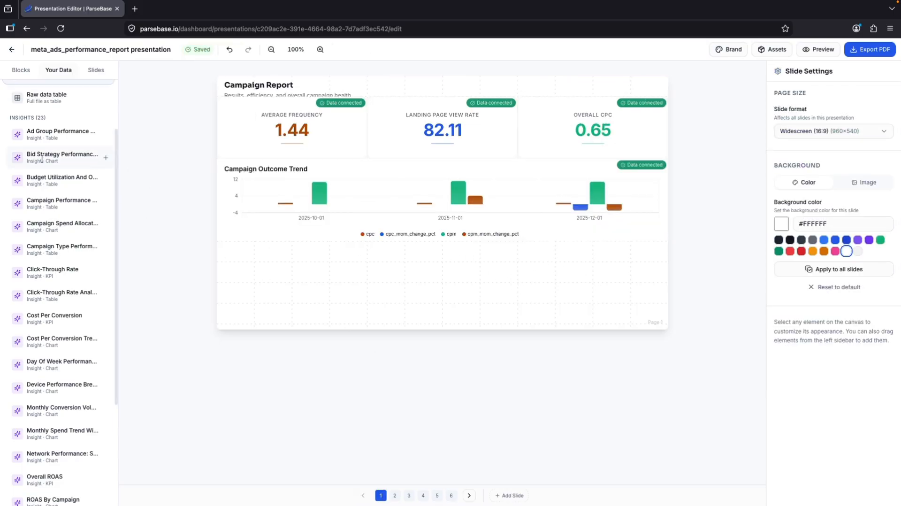
scroll(85, 242, down, 5)
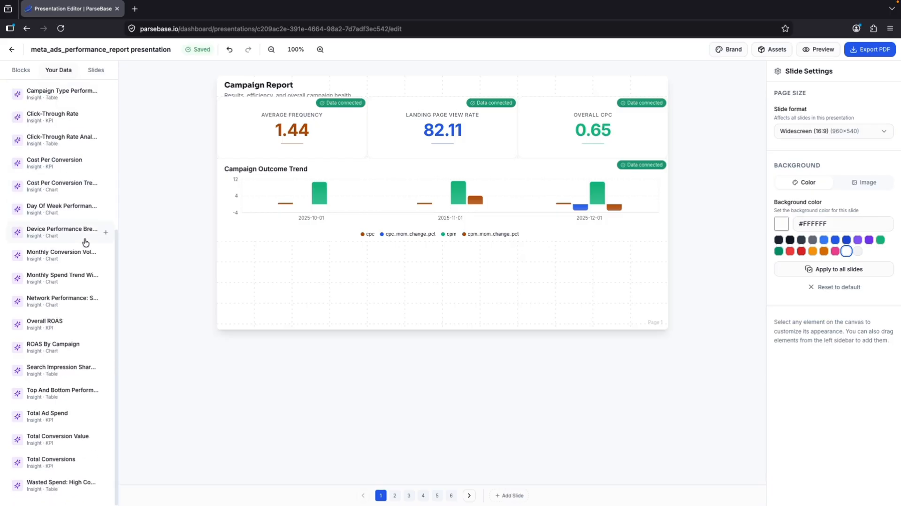
click(104, 326)
click(522, 343)
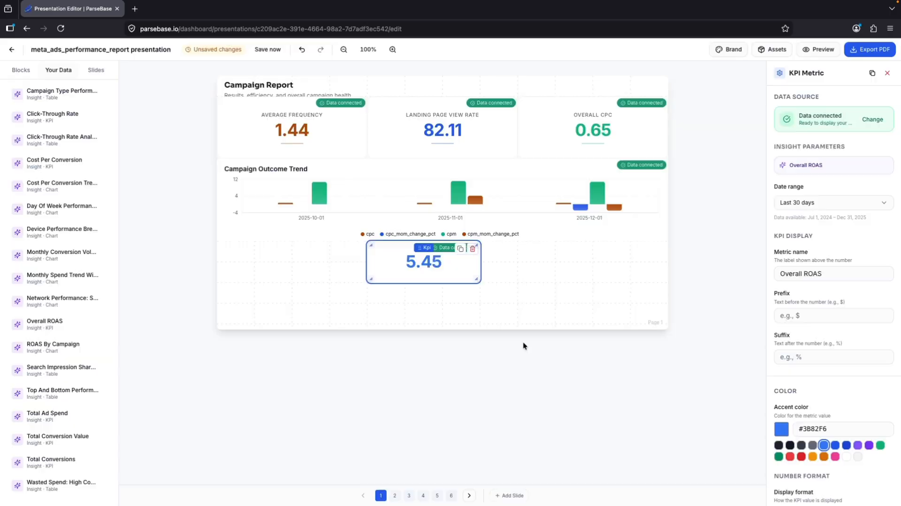
drag(426, 242, 283, 244)
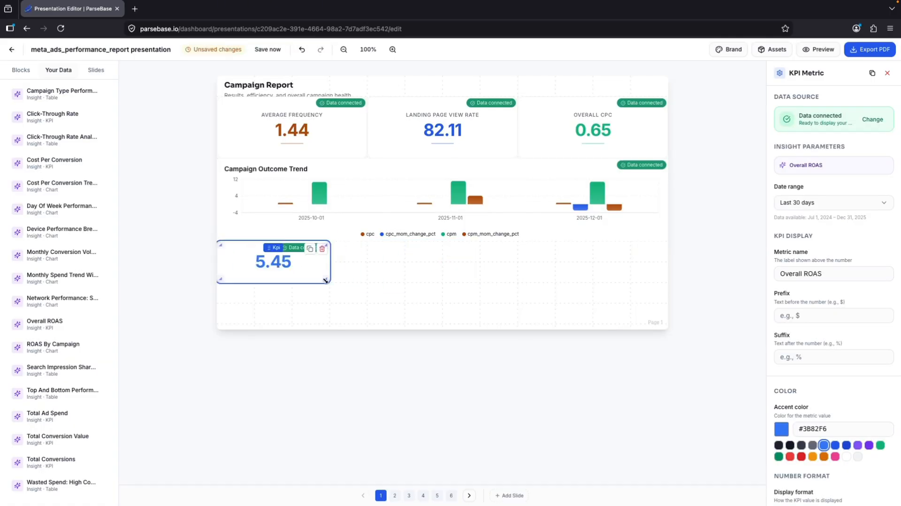
drag(328, 282, 362, 302)
click(425, 300)
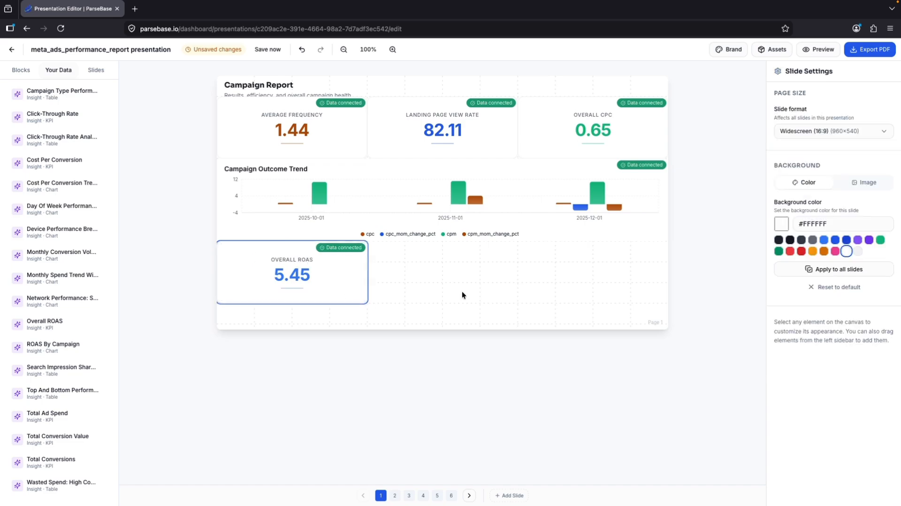
click(20, 70)
scroll(77, 159, down, 3)
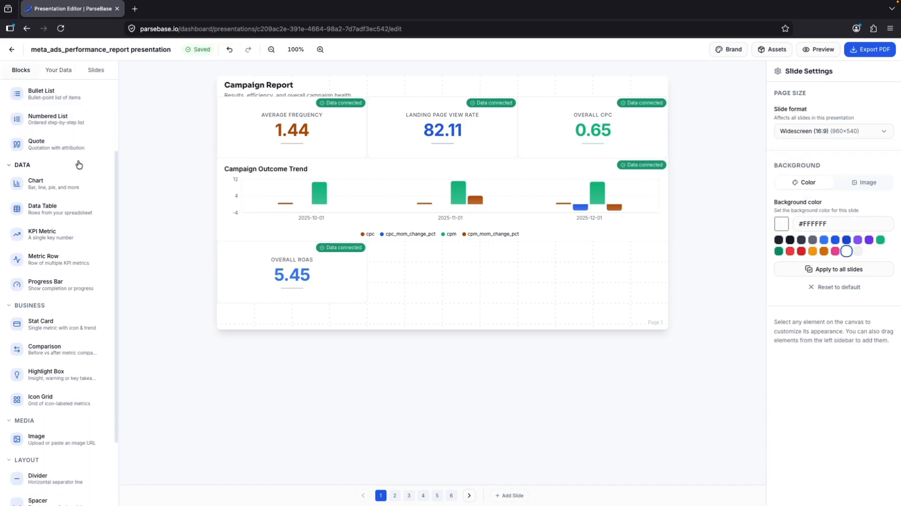
scroll(79, 161, down, 1)
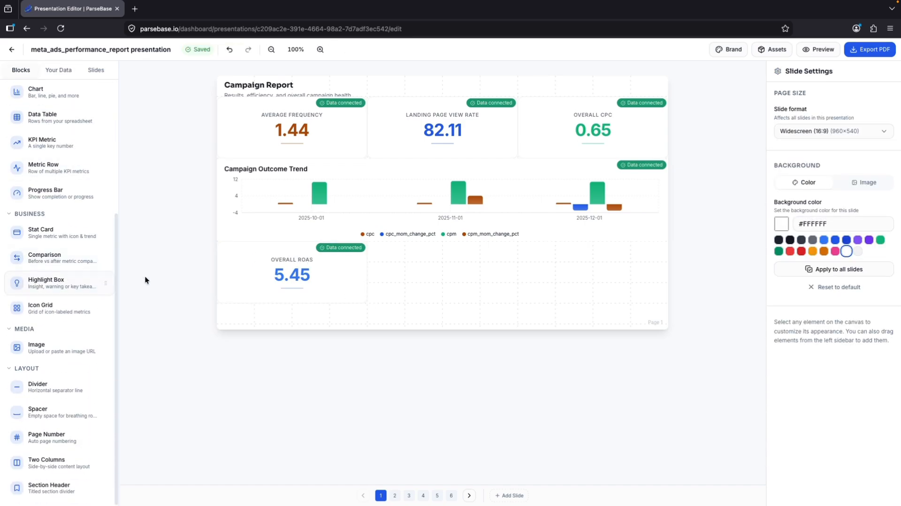
Set the date range of the Monthly Spend Trend With ROAS And CPA chart on the fourth slide to All time
click(451, 495)
click(408, 494)
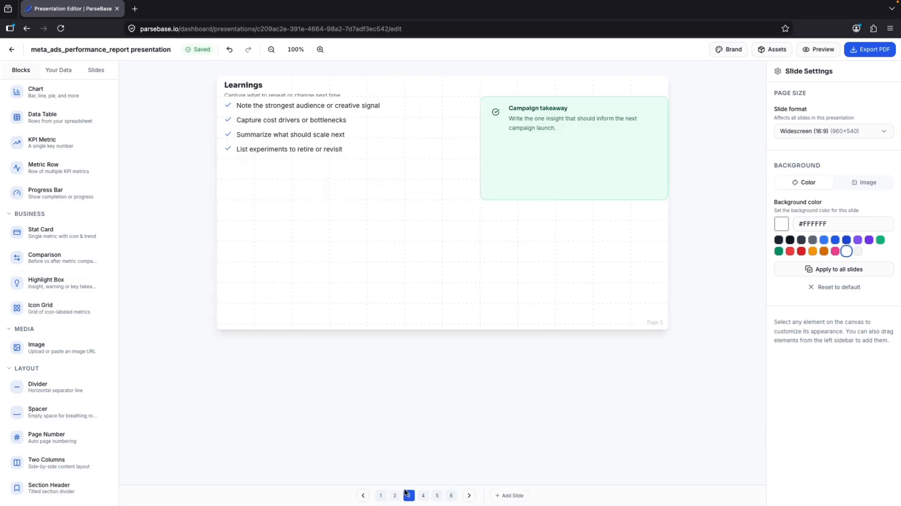
click(424, 495)
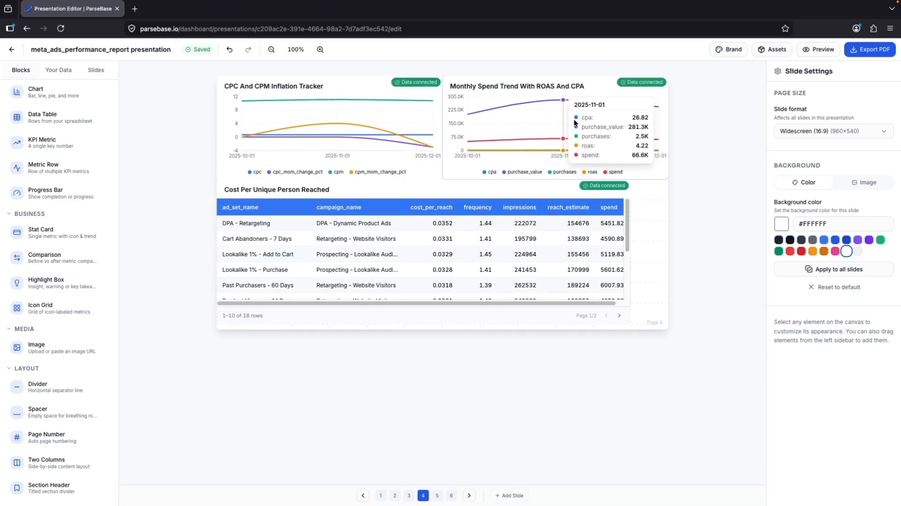
click(598, 139)
click(838, 208)
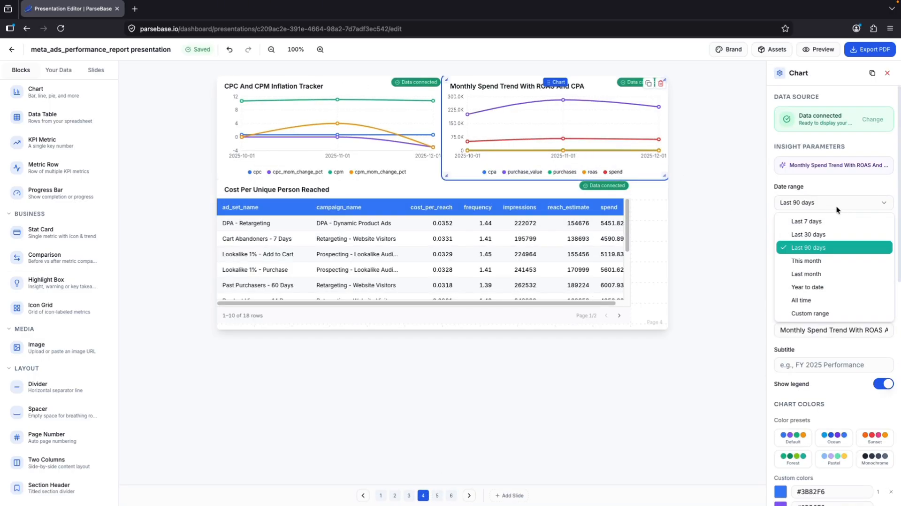
click(813, 297)
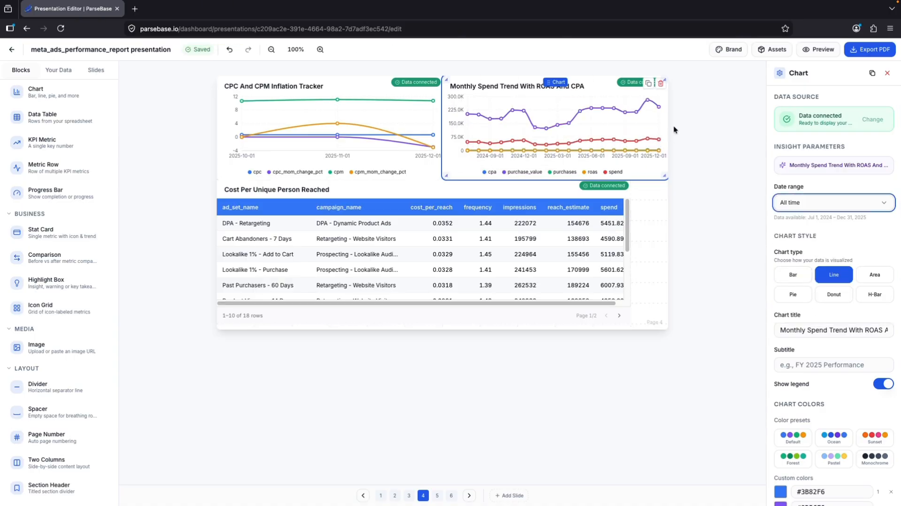
Preview the presentation, look through its slides, and close the preview
click(817, 49)
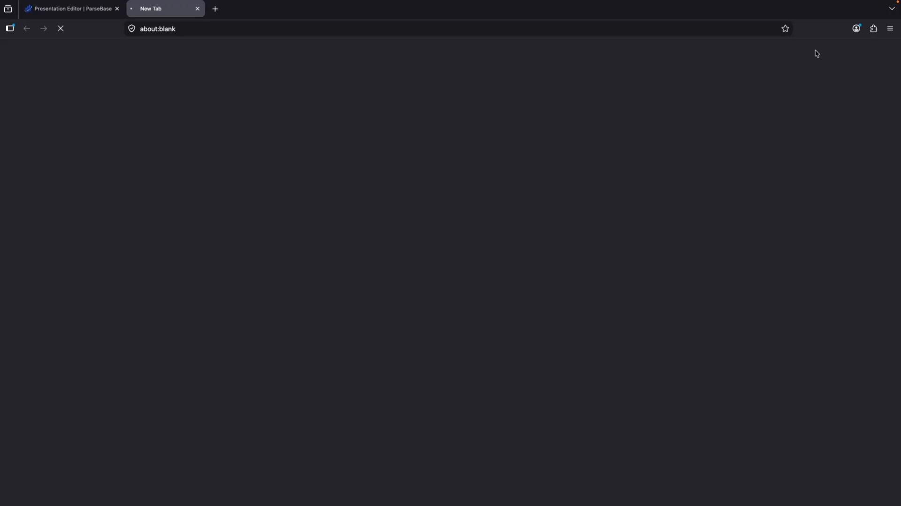
scroll(424, 174, down, 5)
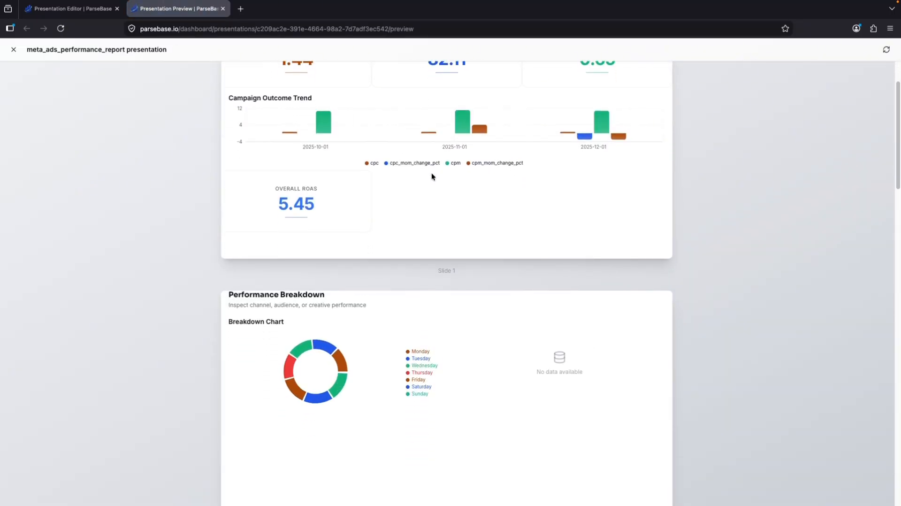
scroll(432, 175, down, 10)
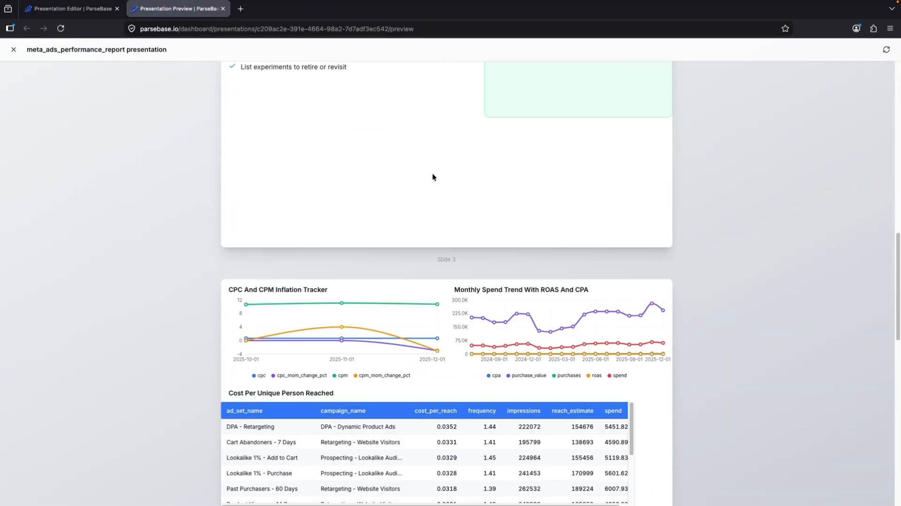
scroll(433, 175, down, 6)
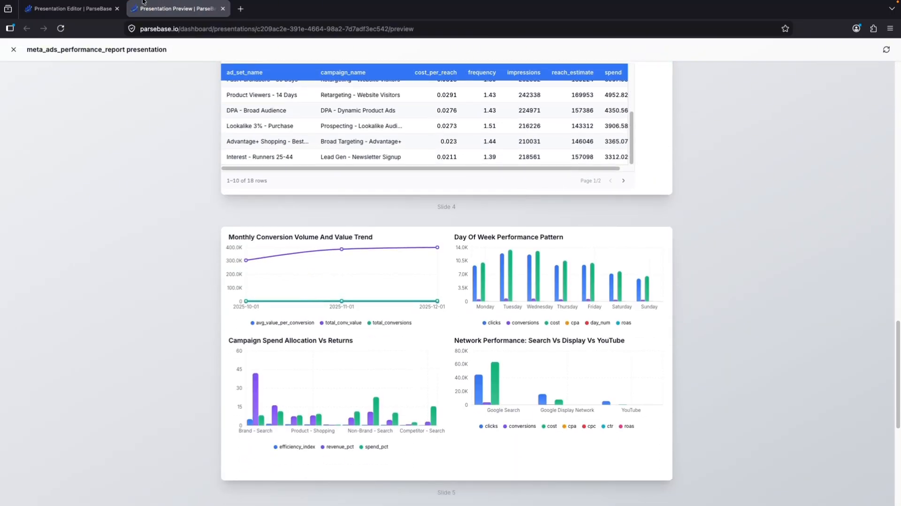
click(223, 9)
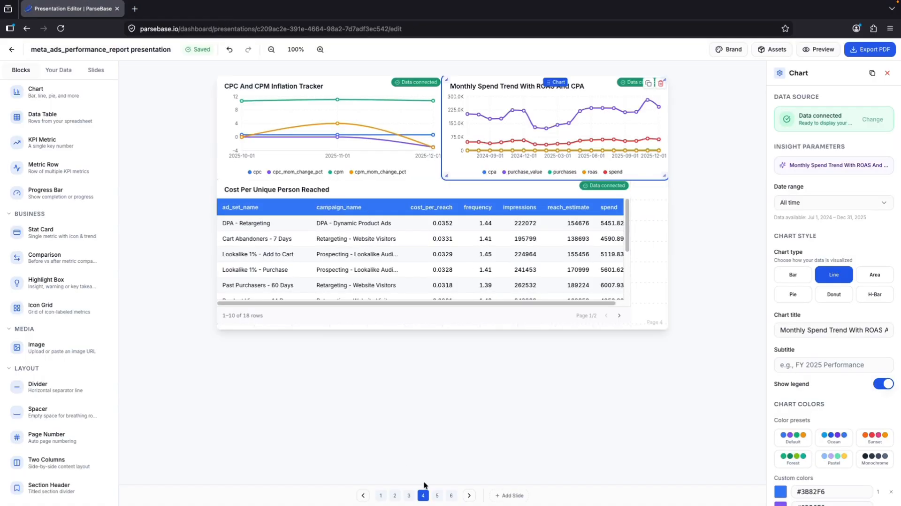
Export the presentation as a high-quality PDF with data metadata shown
click(853, 52)
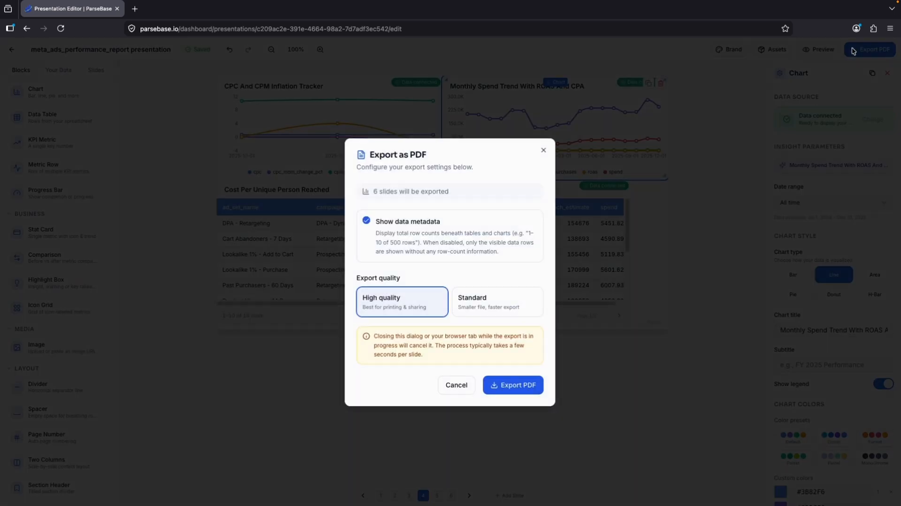
click(493, 385)
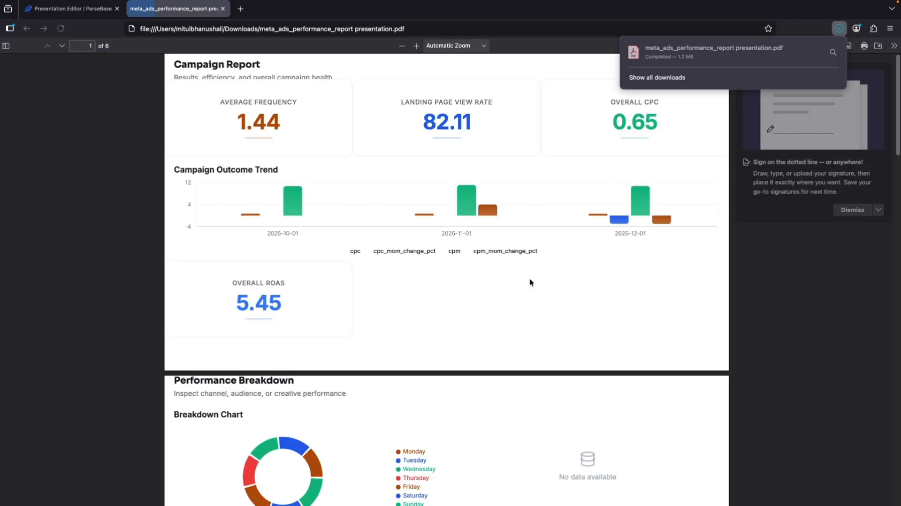
Look through the exported PDF's slides, dismissing the signature tip, and return to the presentation editor
scroll(407, 182, down, 2)
scroll(406, 181, down, 2)
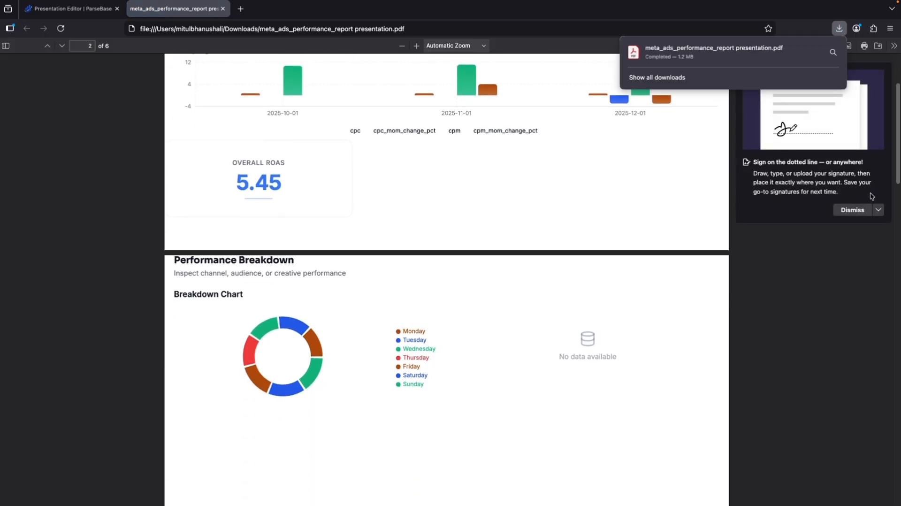
click(853, 210)
scroll(493, 237, down, 15)
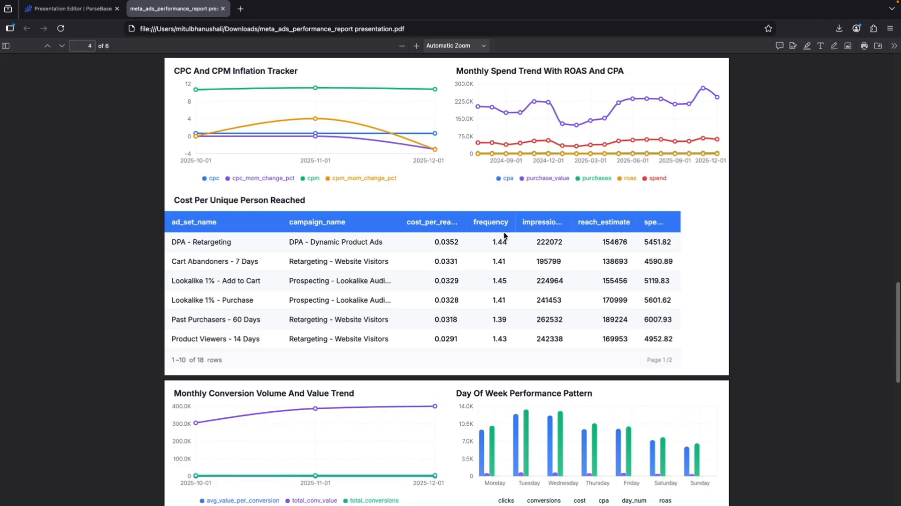
scroll(505, 235, down, 18)
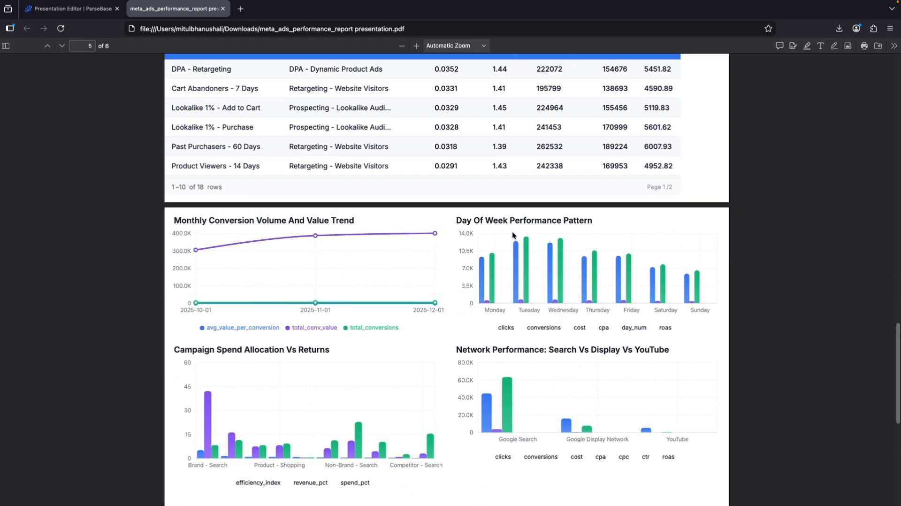
scroll(389, 188, up, 20)
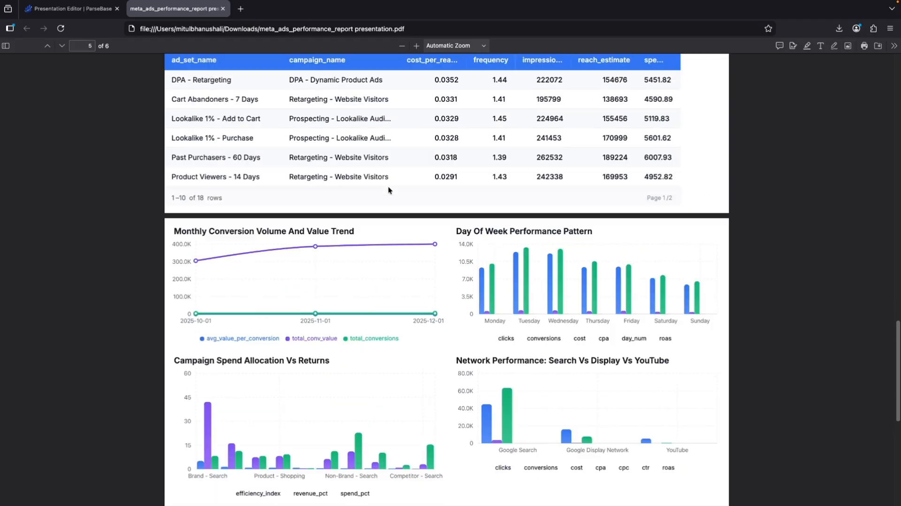
scroll(389, 190, up, 2)
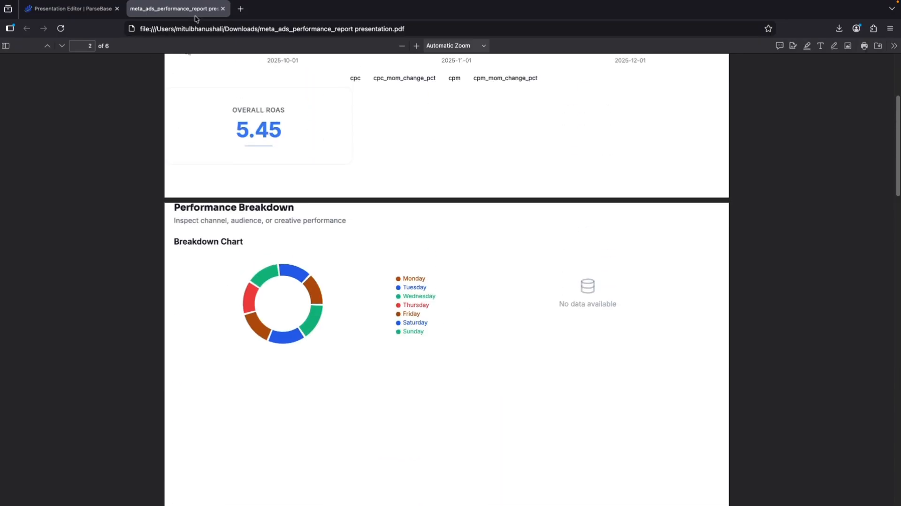
click(223, 8)
click(543, 204)
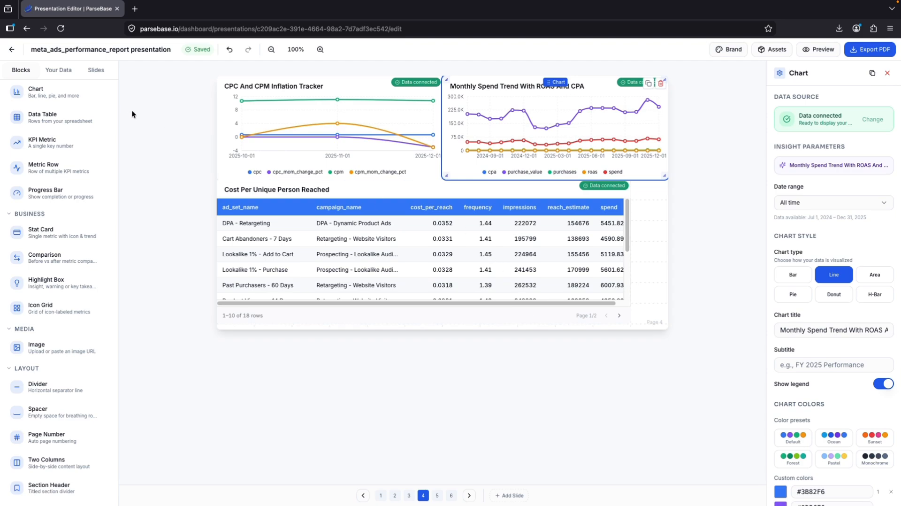
Leave the presentation for the dashboard and open meta_ads_performance_report.csv
click(11, 52)
click(11, 51)
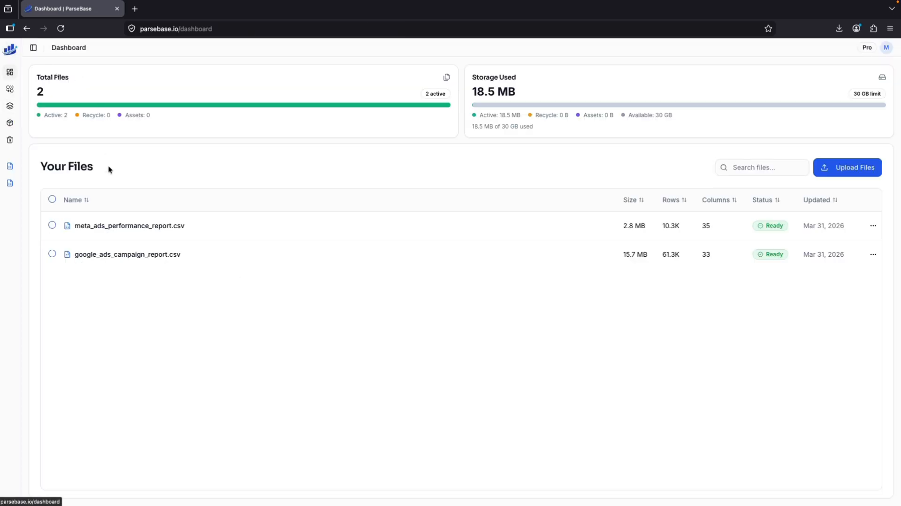
click(136, 226)
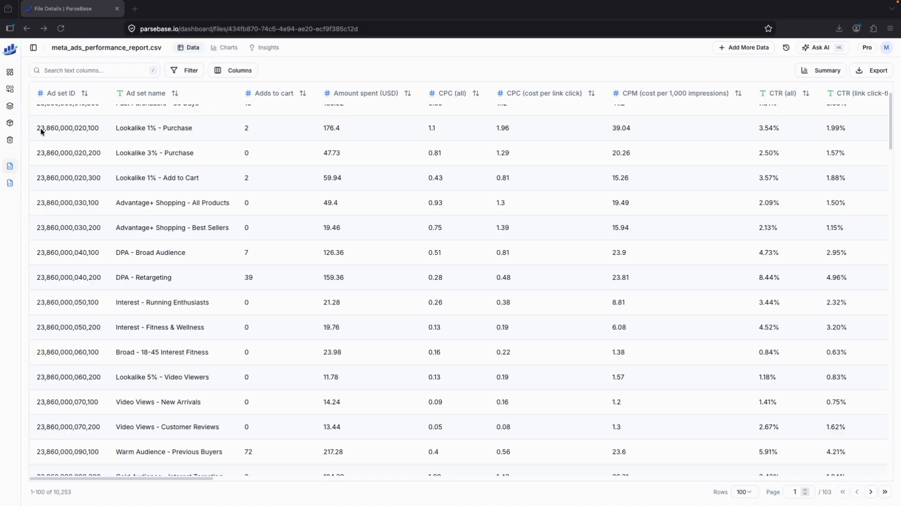
Return to the dashboard and open google_ads_campaign_report.csv
click(12, 52)
click(111, 253)
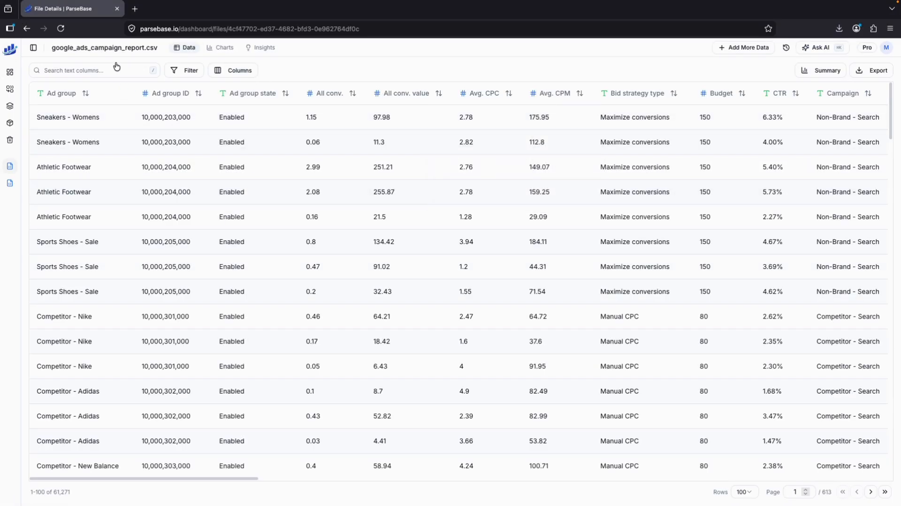
drag(160, 52, 50, 62)
click(455, 47)
Append the rows of google_ads_append_jan2026.csv to the Google Ads campaign report
click(726, 51)
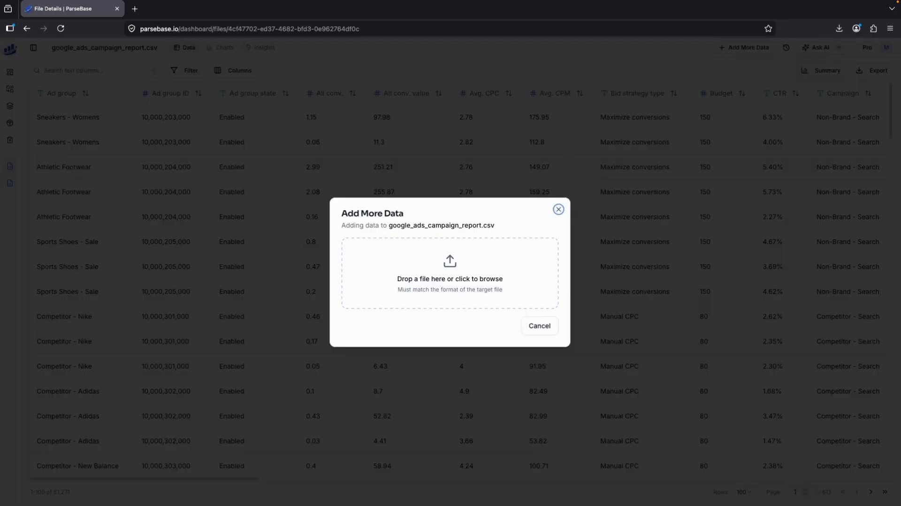
click(449, 274)
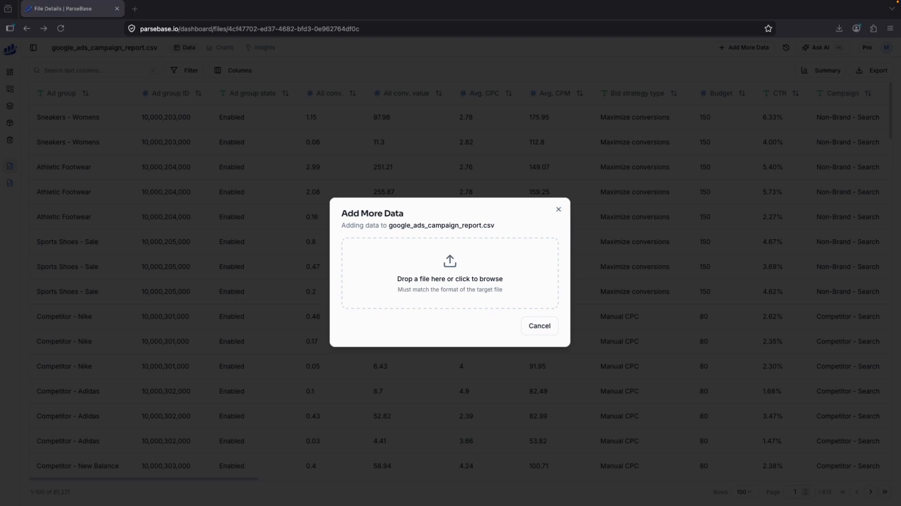
drag(275, 145, 424, 265)
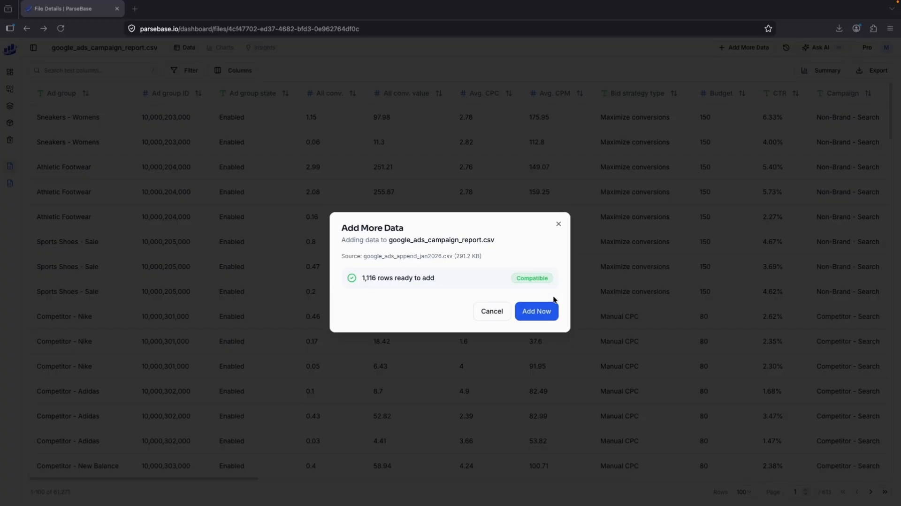
click(534, 316)
click(533, 318)
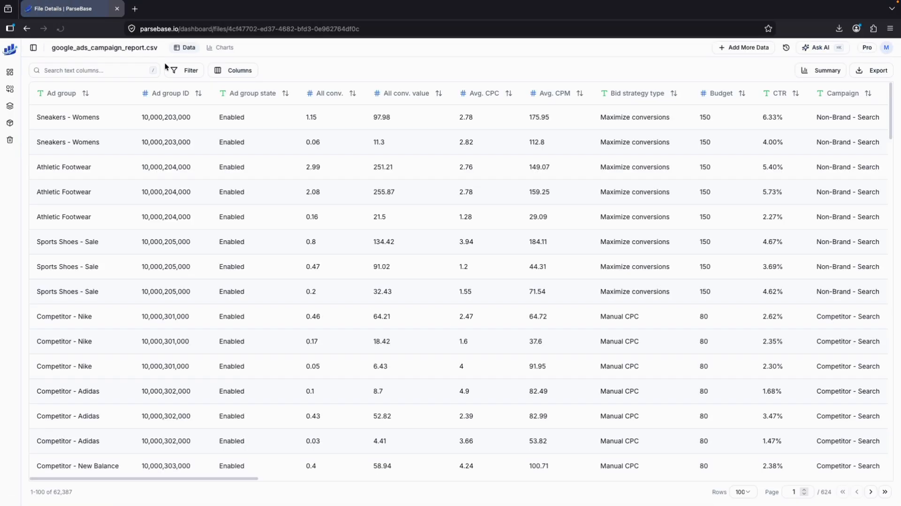
Examine the Google Ads report's insights, from the key metrics' available data dates down to the Wasted Spend table
click(262, 48)
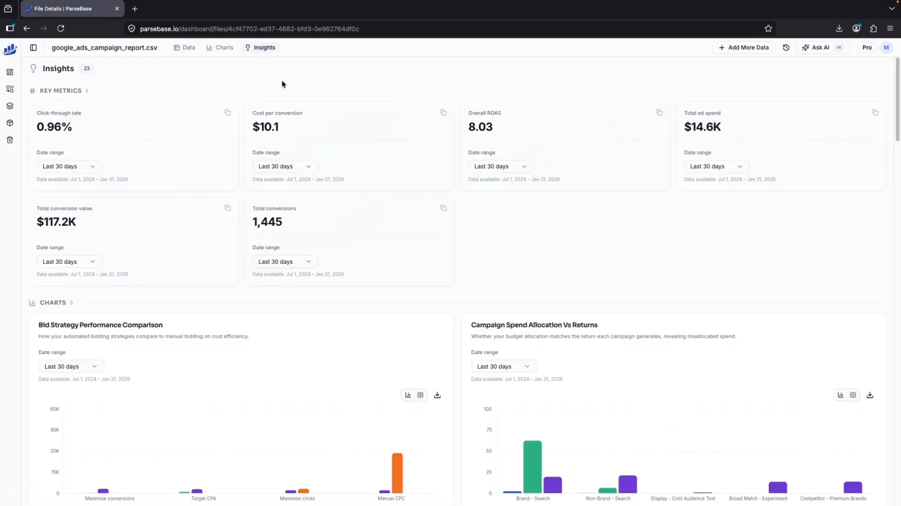
drag(339, 180, 313, 180)
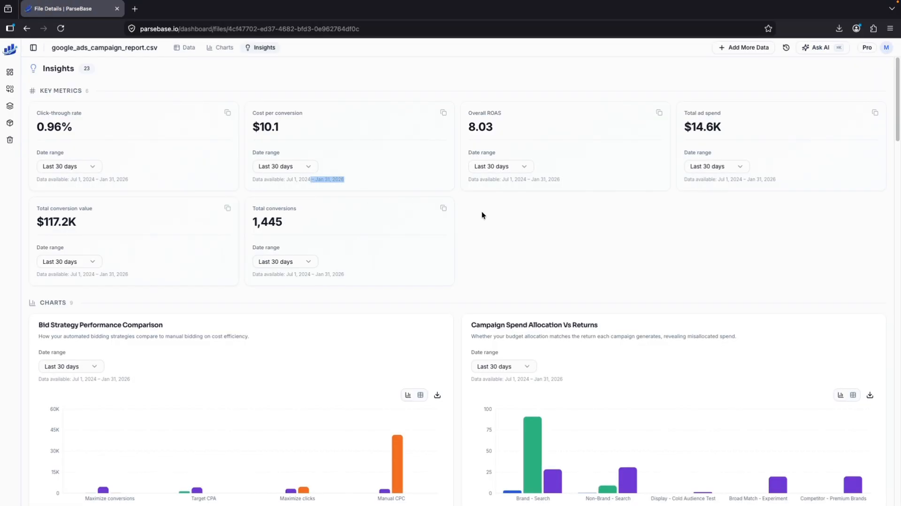
scroll(481, 211, down, 20)
scroll(513, 201, down, 15)
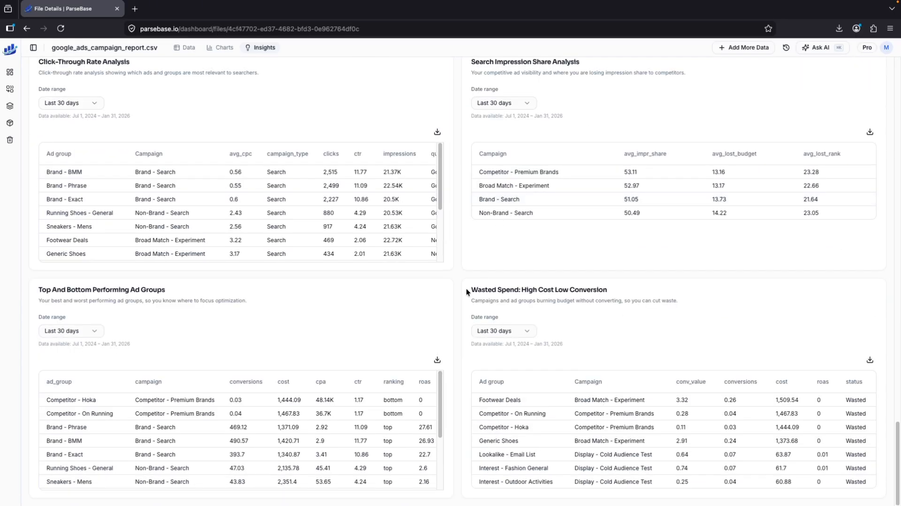
drag(467, 291, 610, 293)
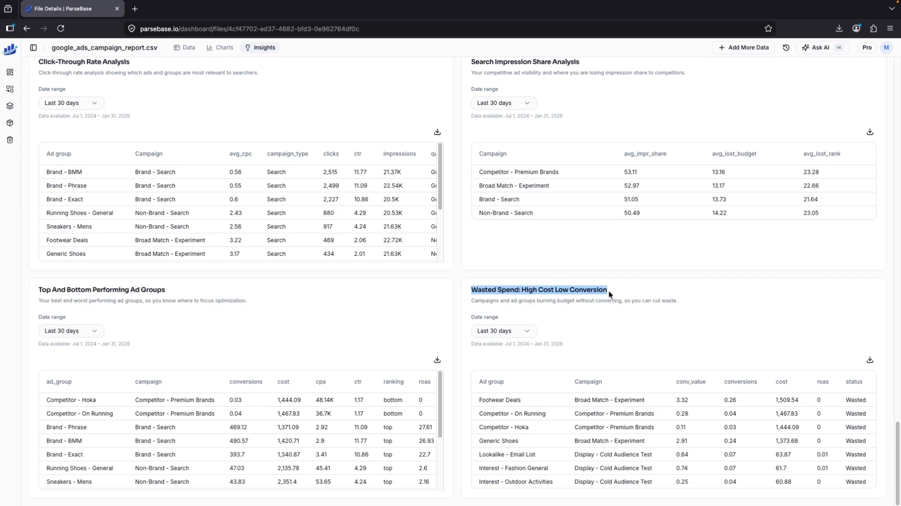
Check the date range choices for the Wasted Spend table, close them unchanged, and review the insights back up to the key metrics
click(523, 332)
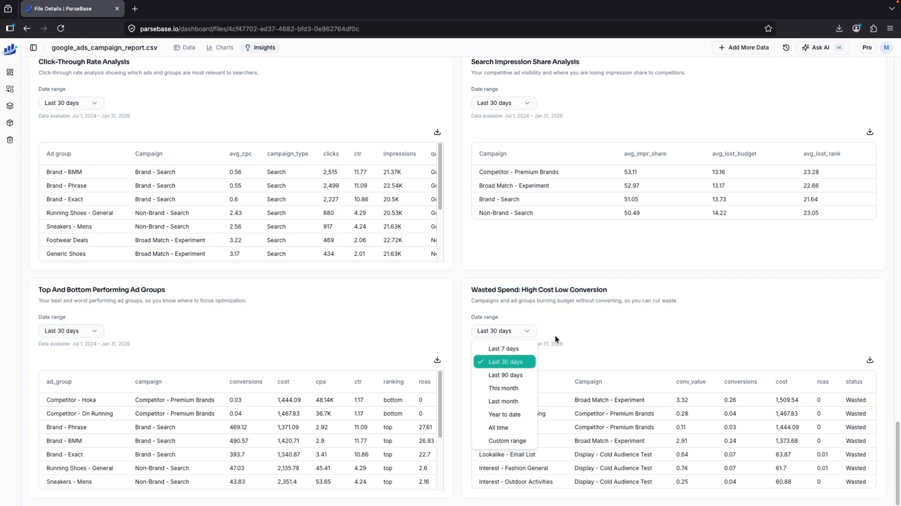
key(Escape)
scroll(626, 382, up, 3)
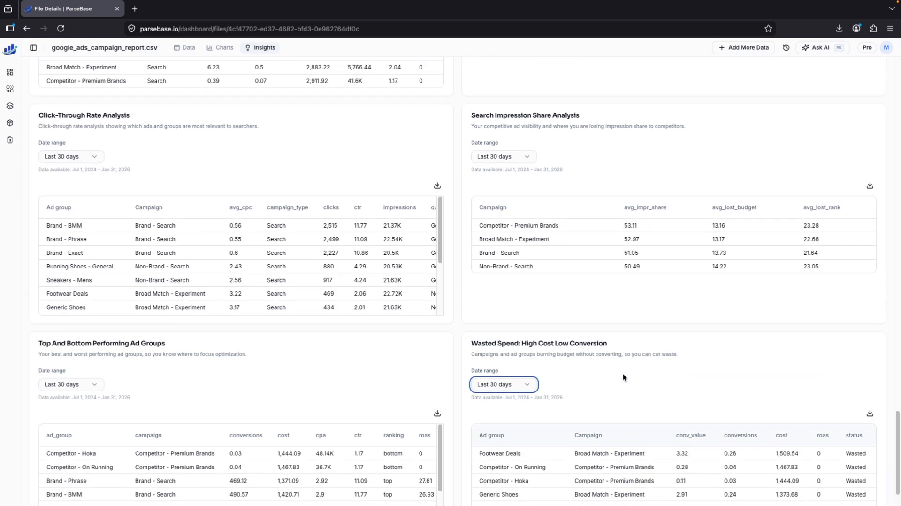
scroll(558, 274, up, 20)
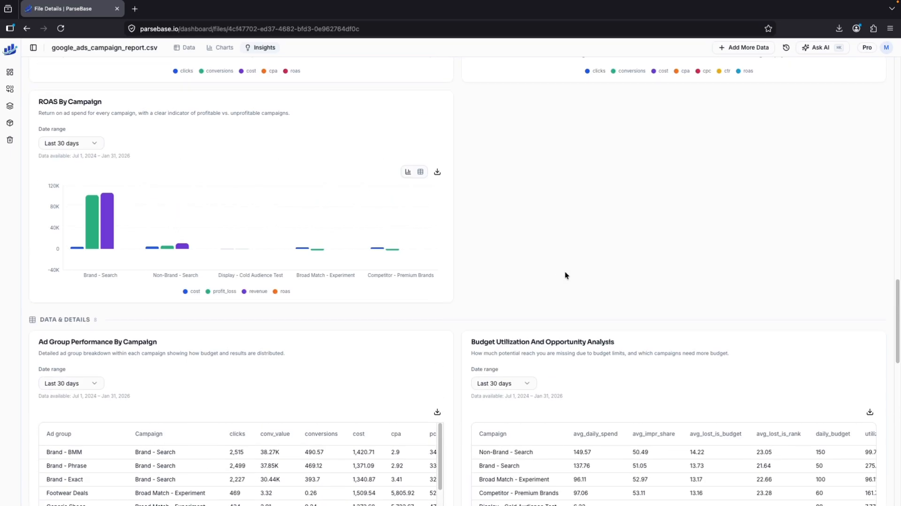
scroll(566, 276, up, 15)
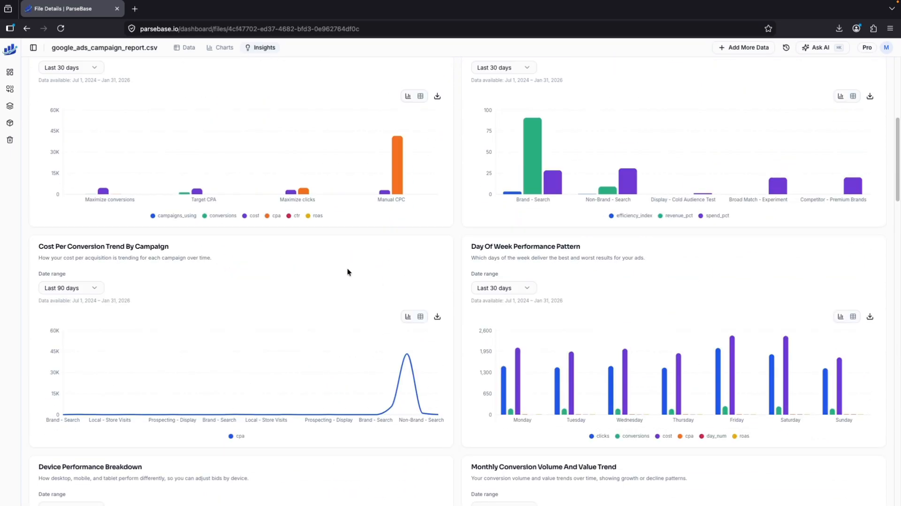
scroll(334, 261, up, 3)
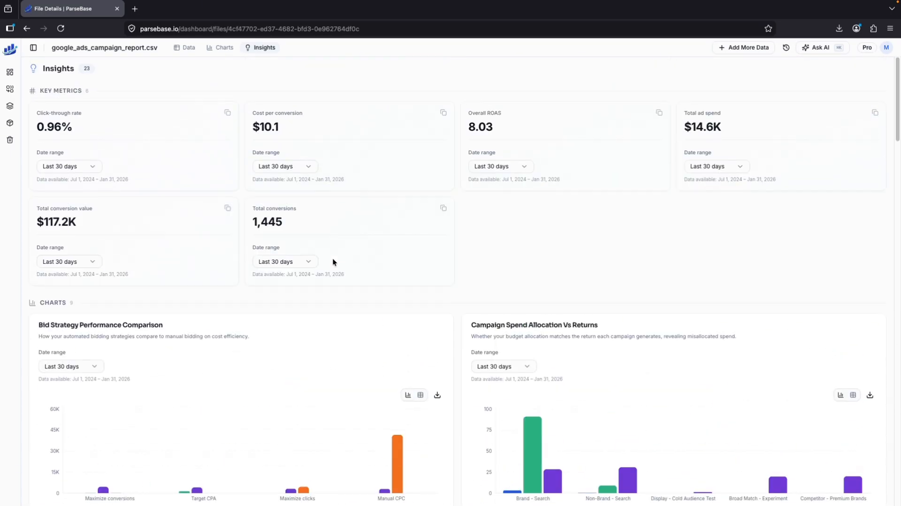
Open the meta_ads_performance_report presentation in the editor and inspect the Overall ROAS metric's settings
click(10, 49)
click(9, 105)
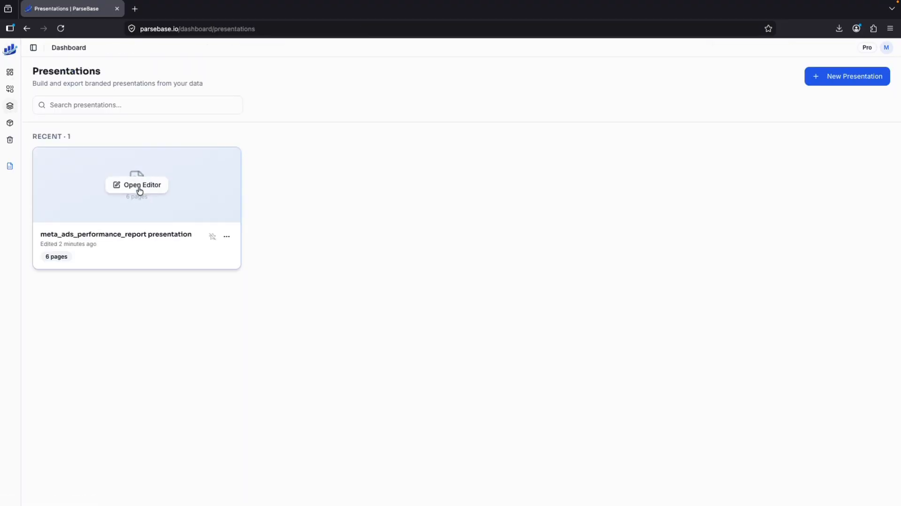
click(138, 186)
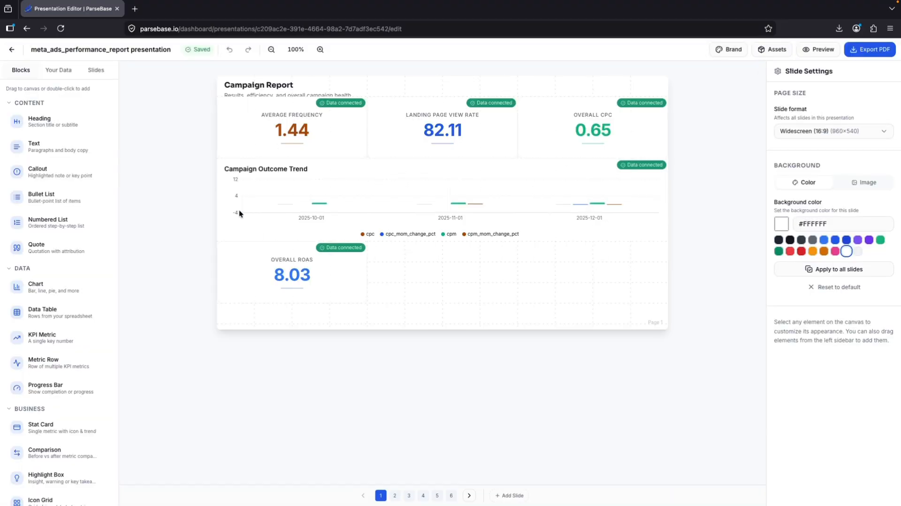
click(318, 282)
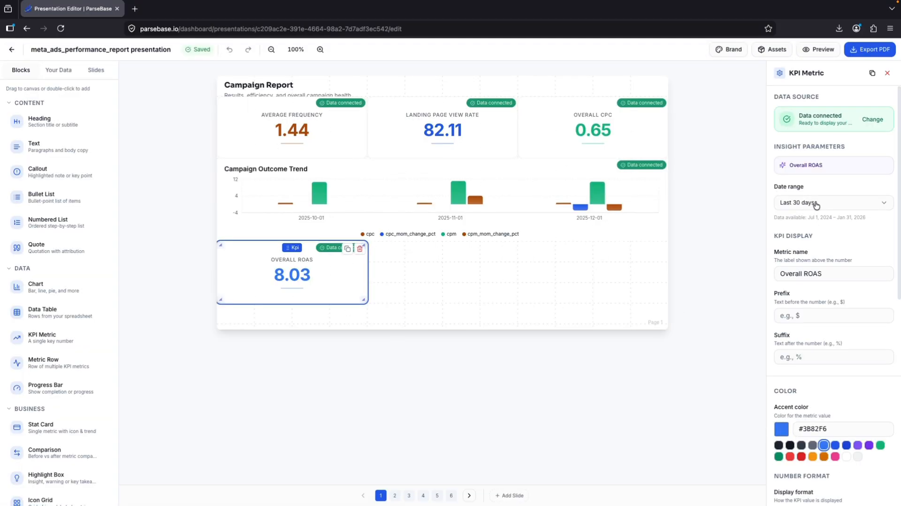
Go to slide 2, view the data sources available for its empty data table, and close the selection without connecting one
click(396, 496)
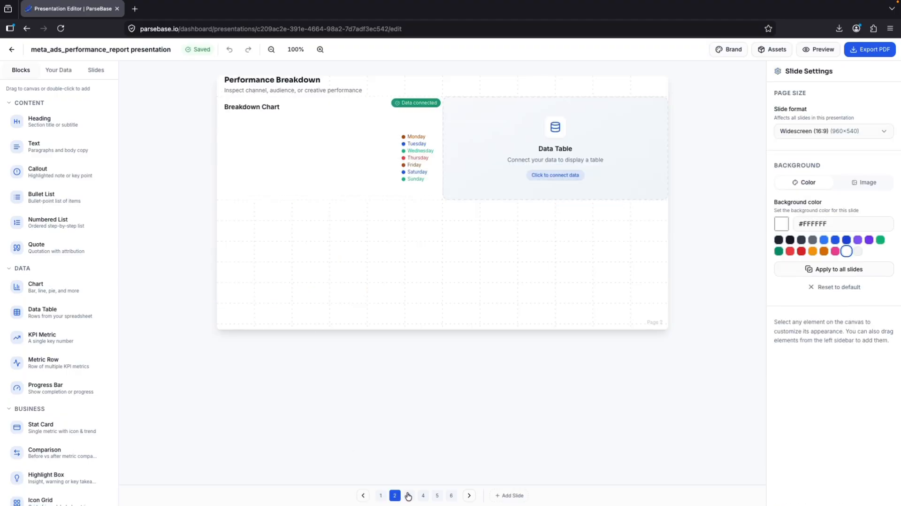
click(555, 174)
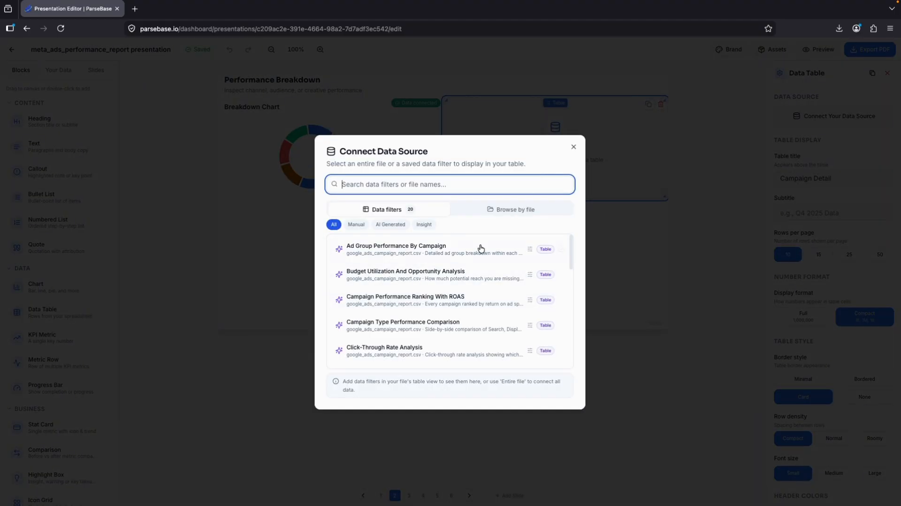
click(573, 147)
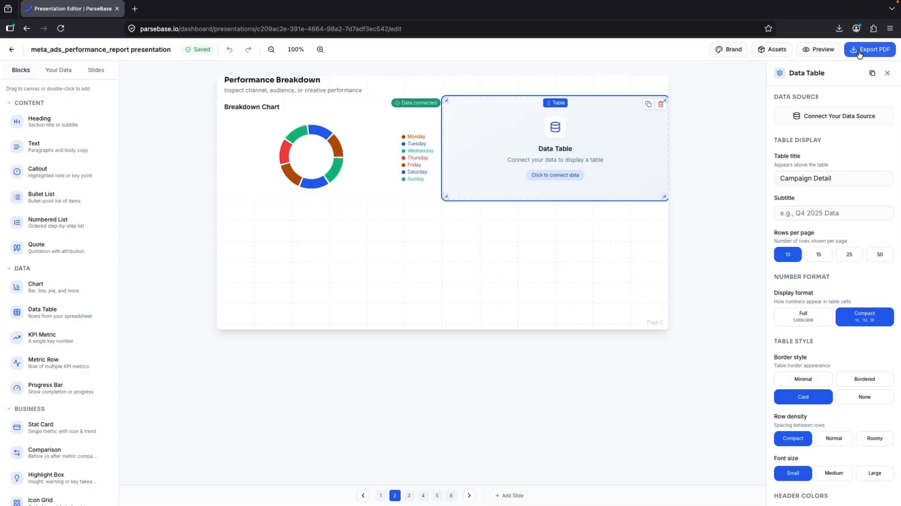
Review the PDF export settings, close them without exporting, and leave the presentation for the main dashboard
click(859, 53)
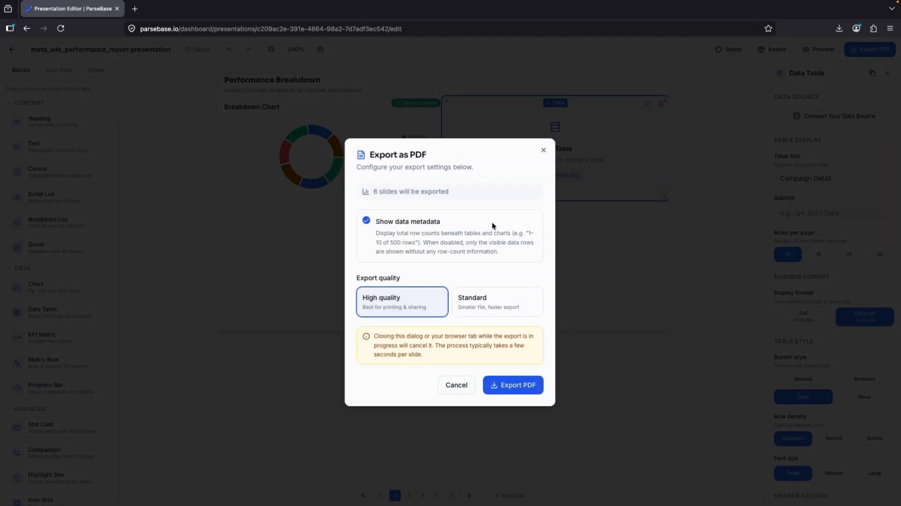
click(543, 151)
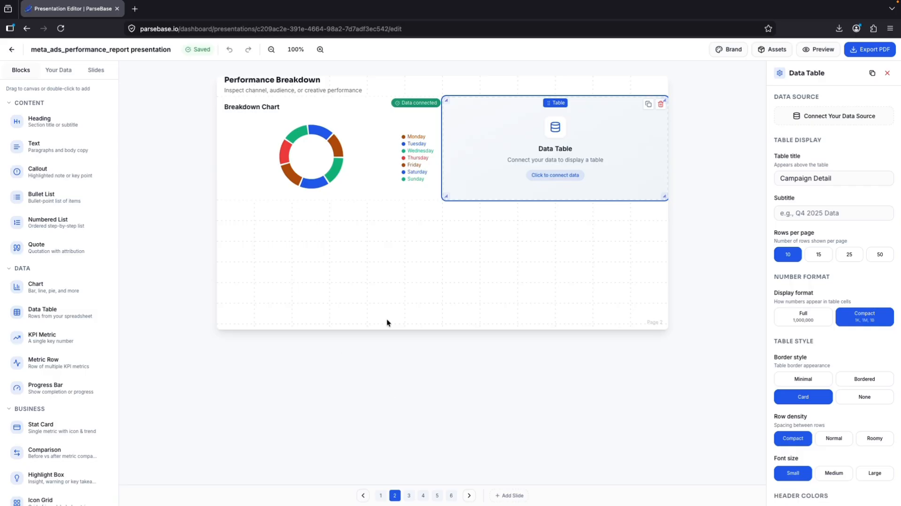
click(11, 49)
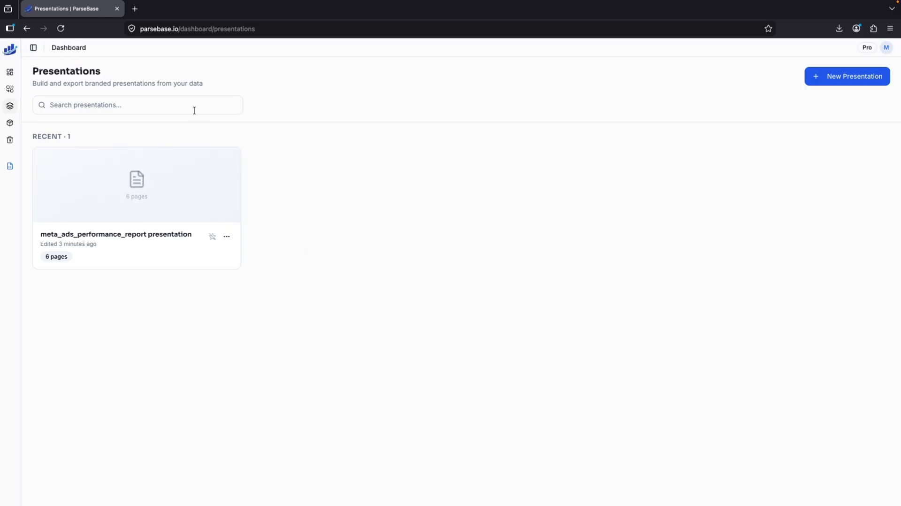
click(9, 50)
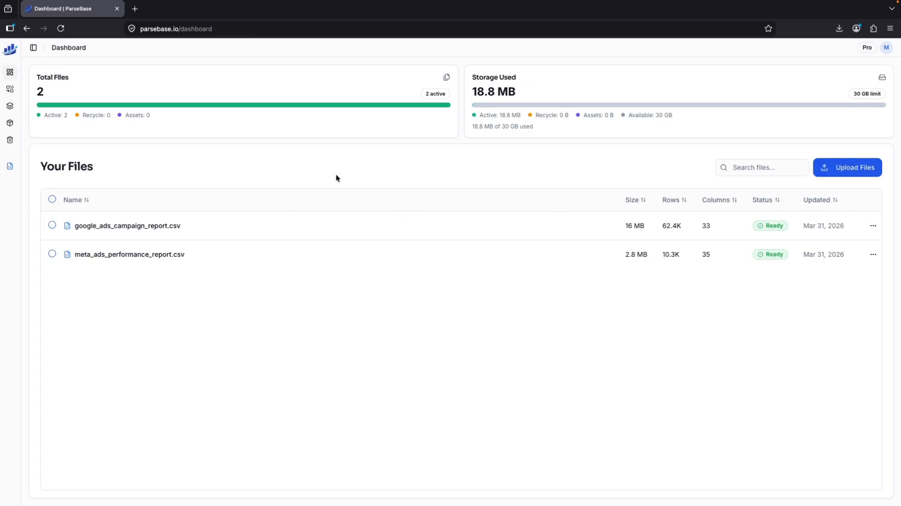